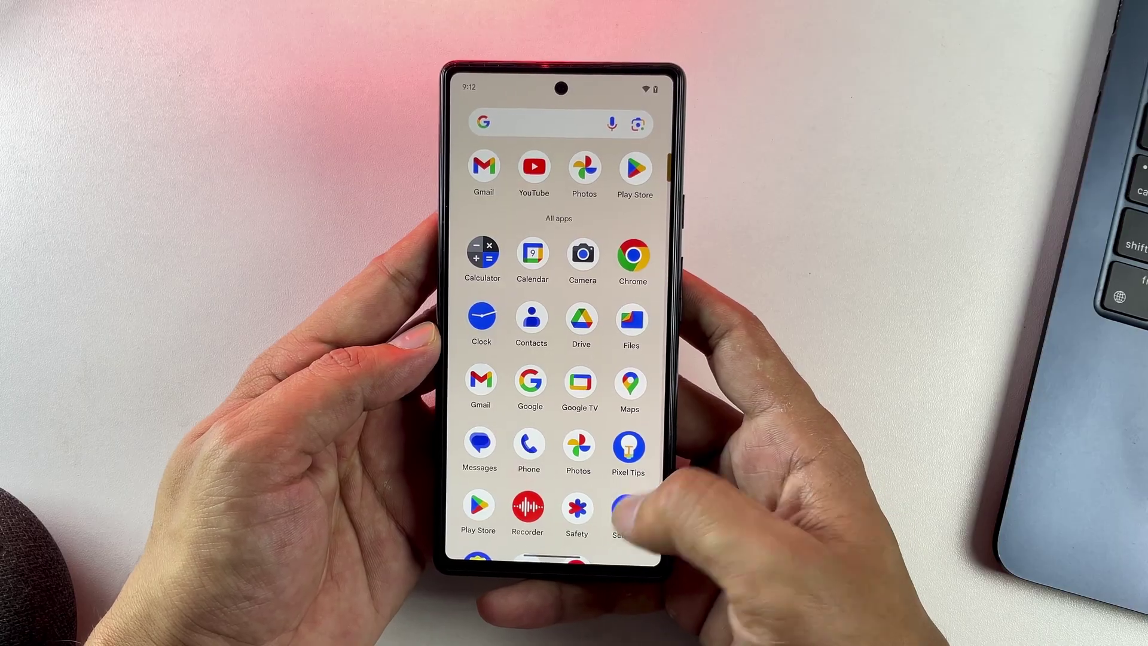
# In About phone, check the Android version and tap Build number to confirm developer mode is active.
pyautogui.click(627, 508)
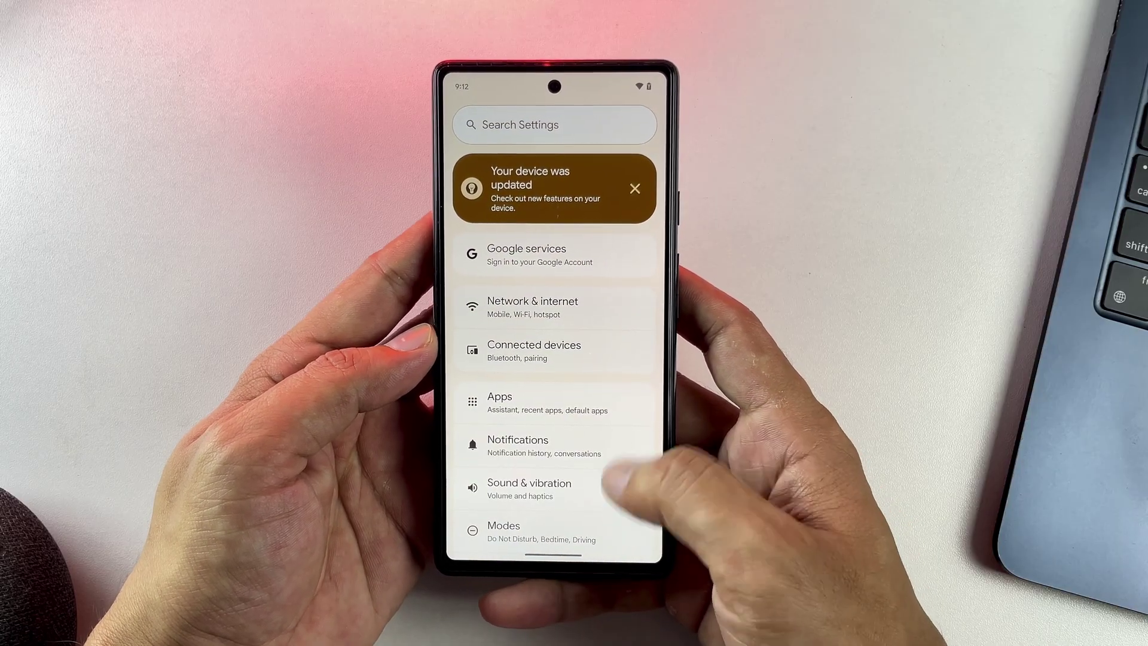
pyautogui.scroll(-5, 628, 472)
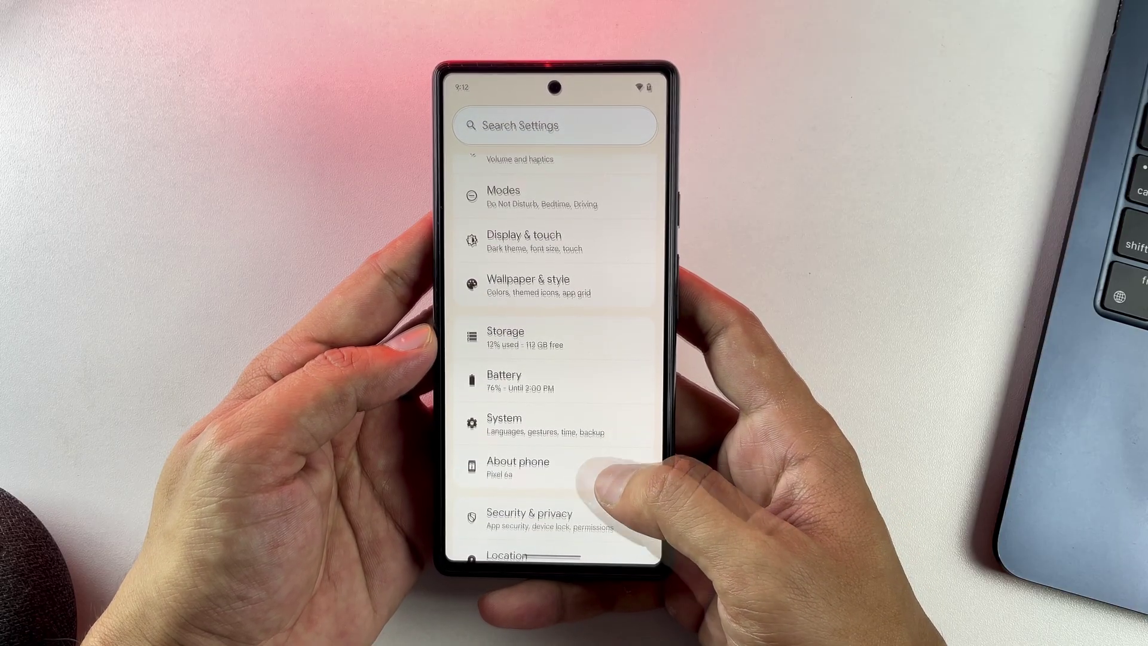
pyautogui.click(614, 469)
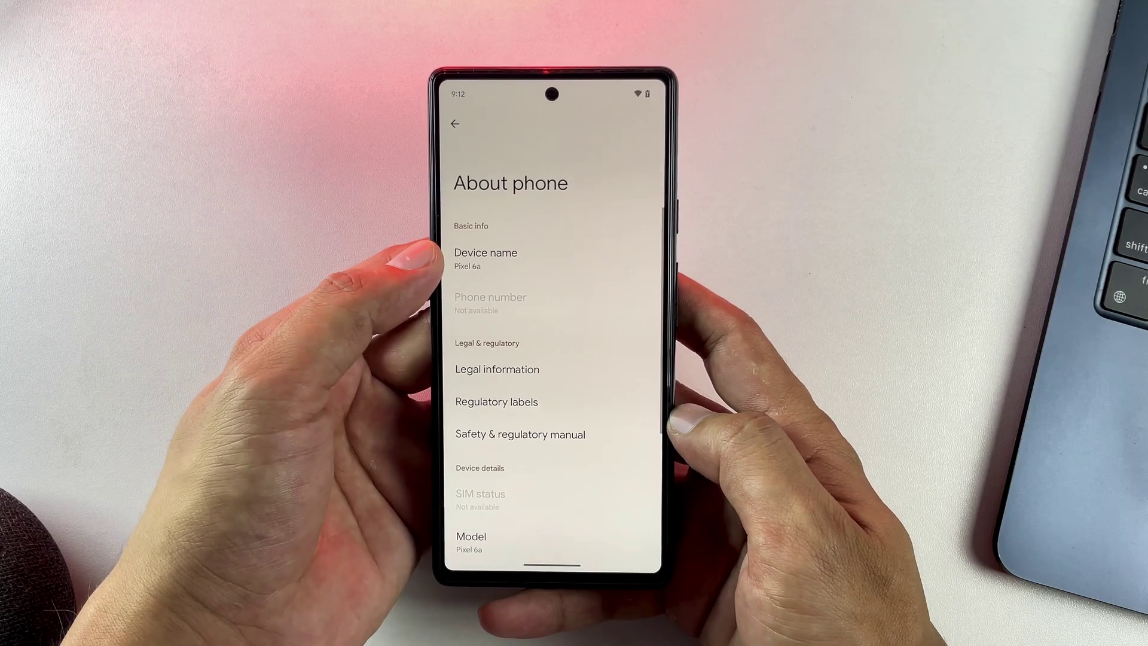
pyautogui.scroll(-5, 598, 478)
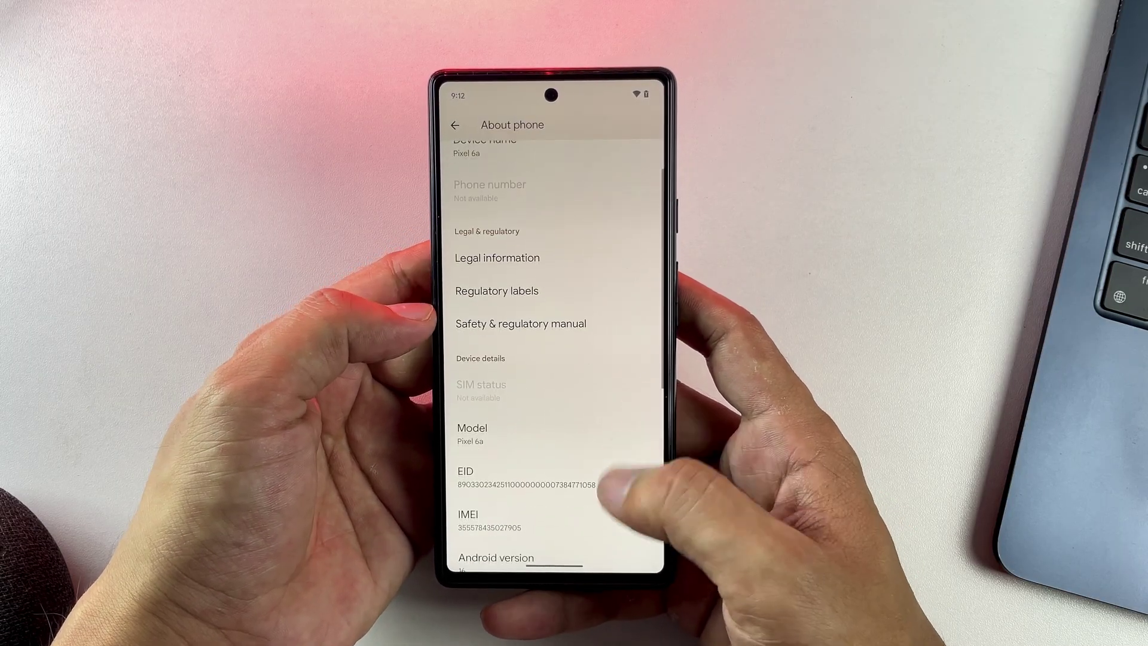
pyautogui.click(598, 464)
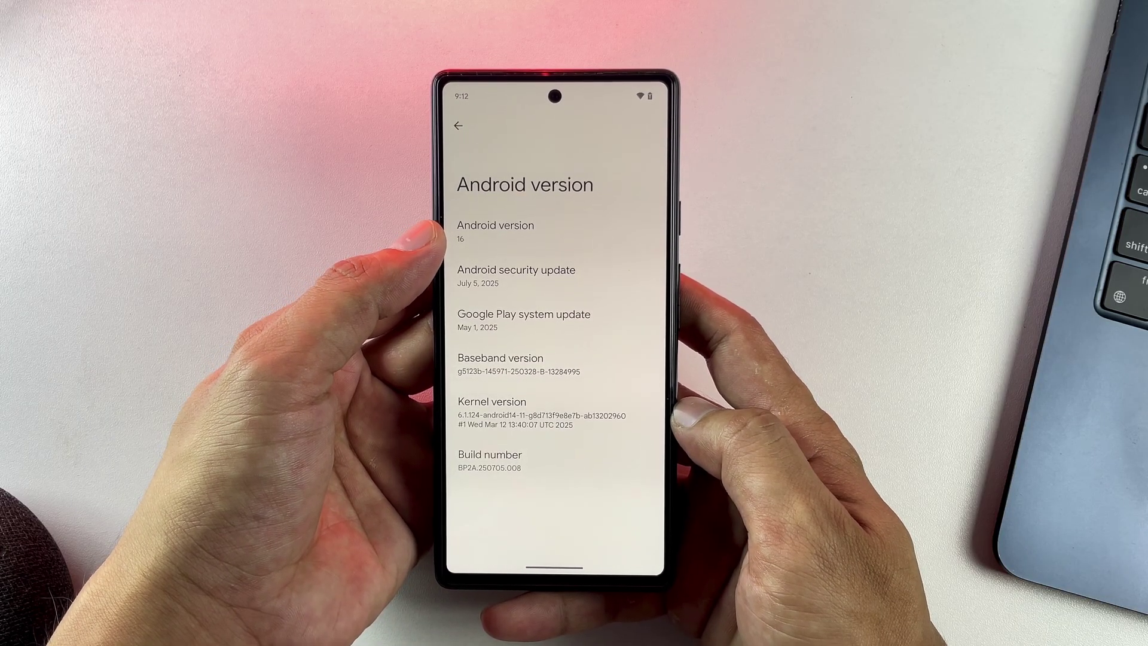
pyautogui.moveTo(447, 281); pyautogui.dragTo(514, 281)
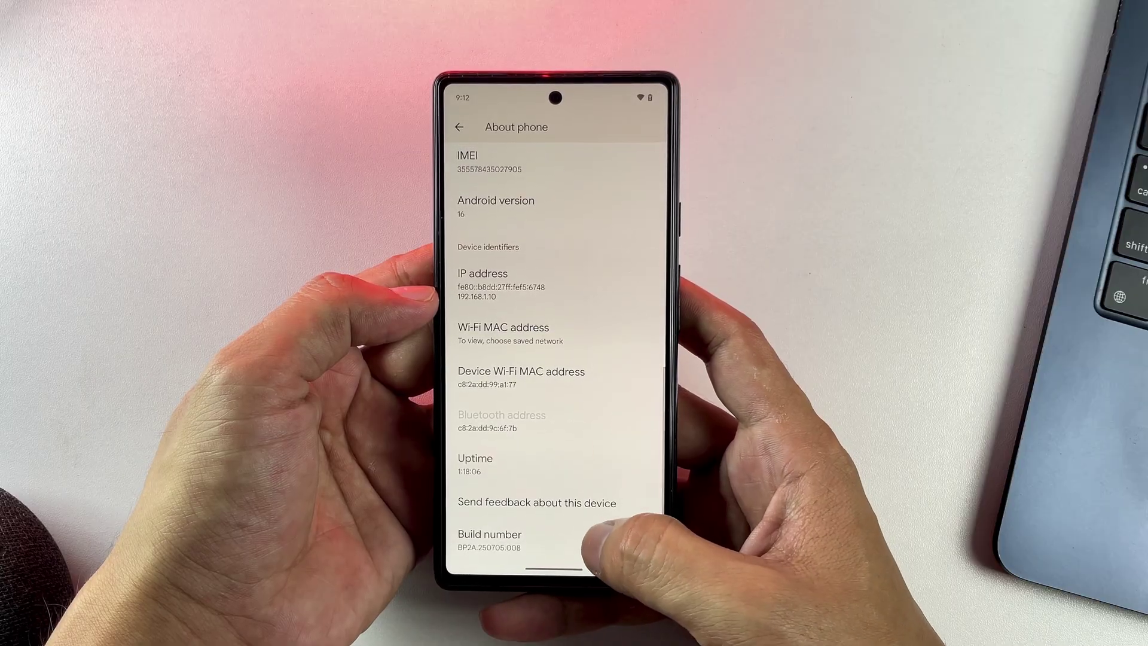
pyautogui.click(589, 540)
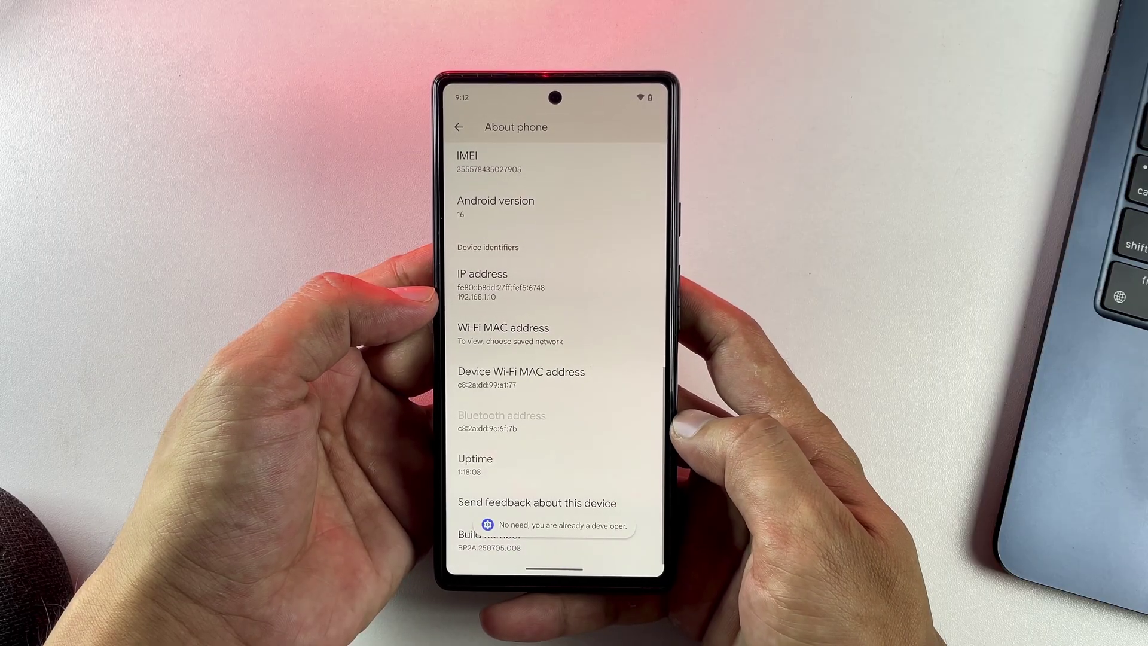
# Go to System > Developer options and scroll down to the OEM unlocking switch.
pyautogui.moveTo(663, 413); pyautogui.dragTo(643, 379)
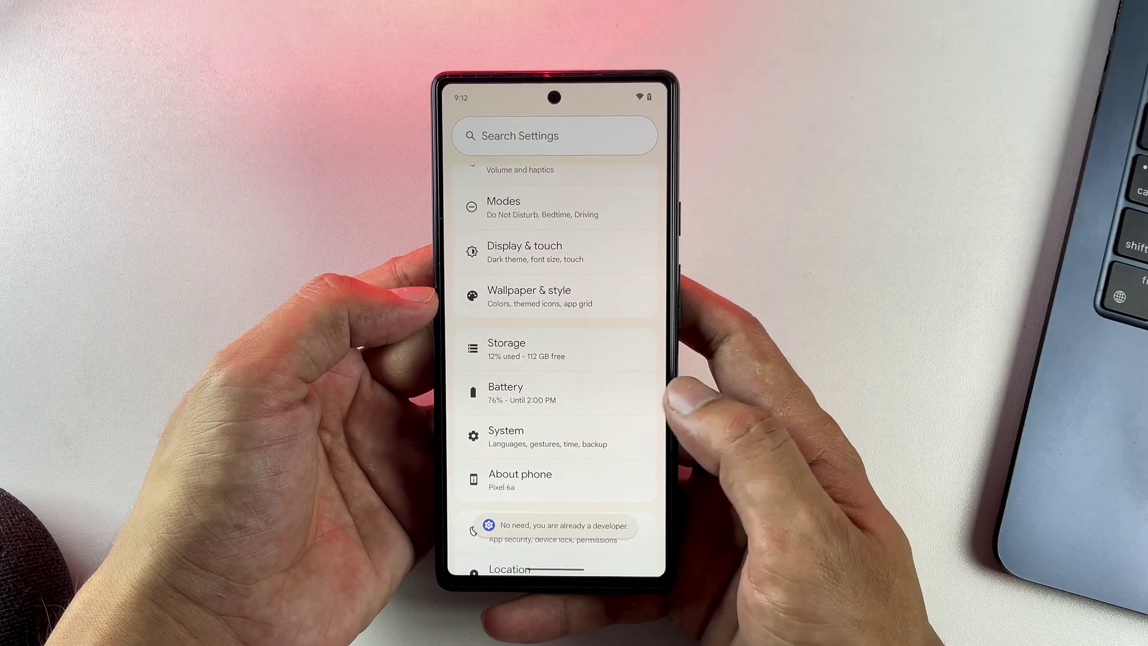
pyautogui.click(640, 437)
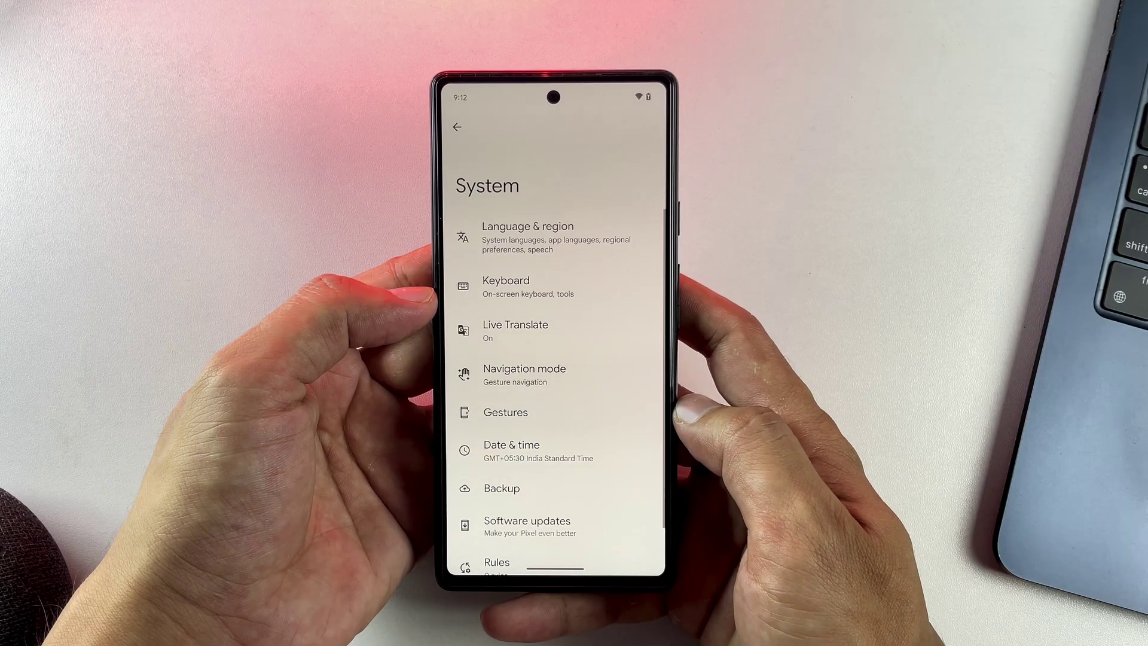
pyautogui.moveTo(633, 478); pyautogui.dragTo(634, 293)
pyautogui.click(628, 467)
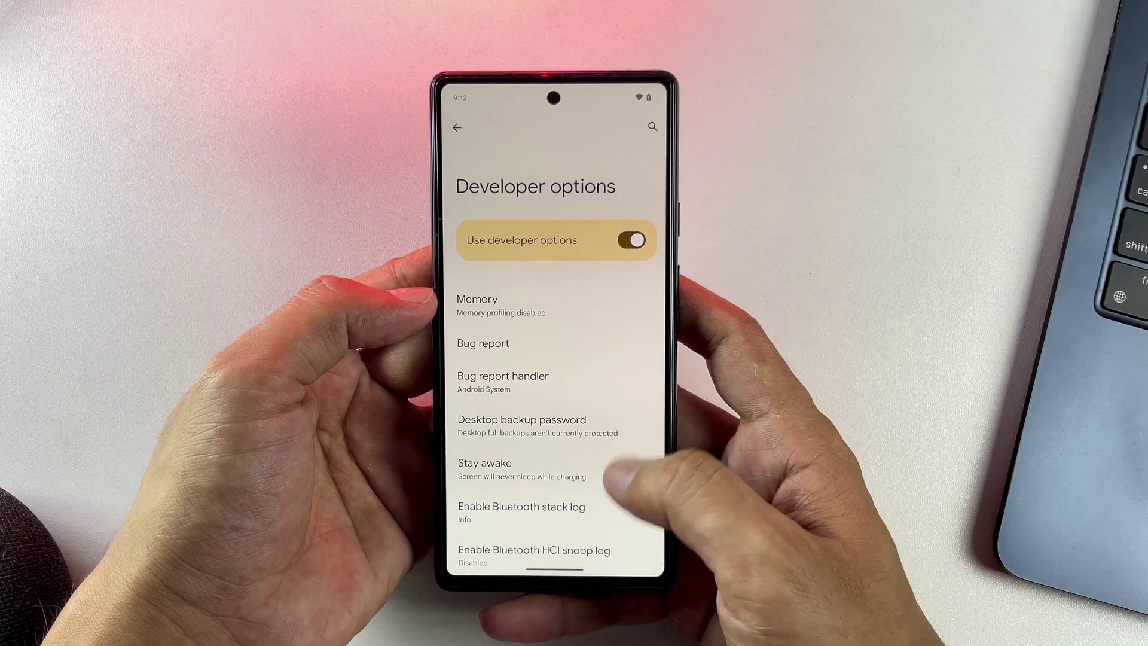
pyautogui.scroll(-5, 633, 478)
pyautogui.scroll(-2, 616, 491)
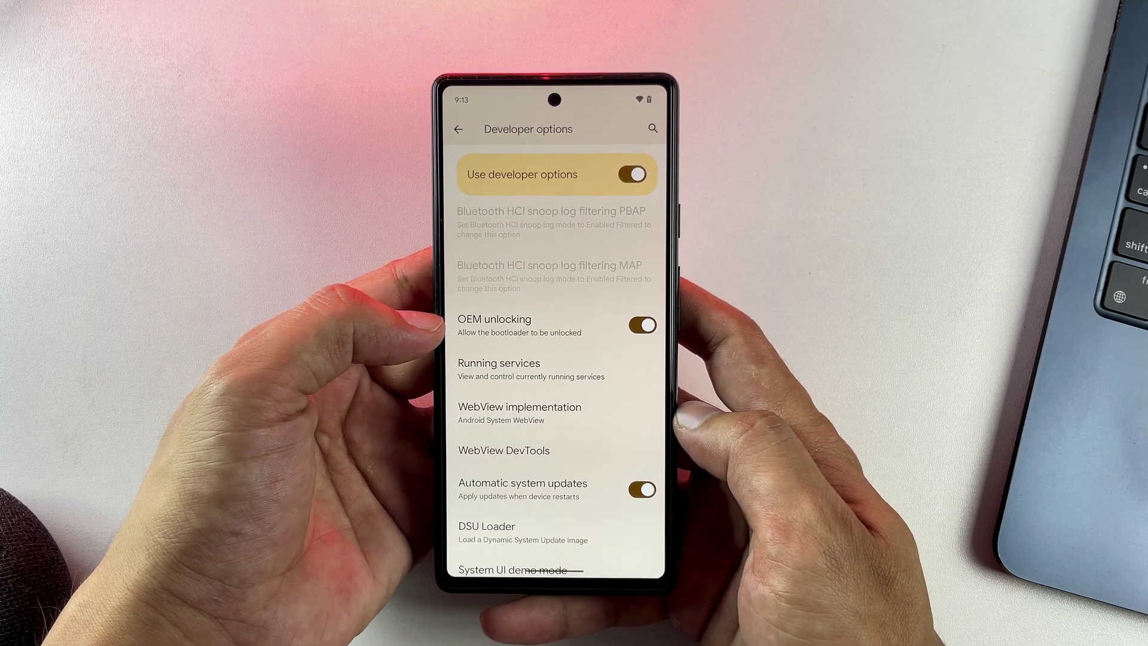
pyautogui.scroll(-3, 634, 419)
pyautogui.scroll(-3, 646, 419)
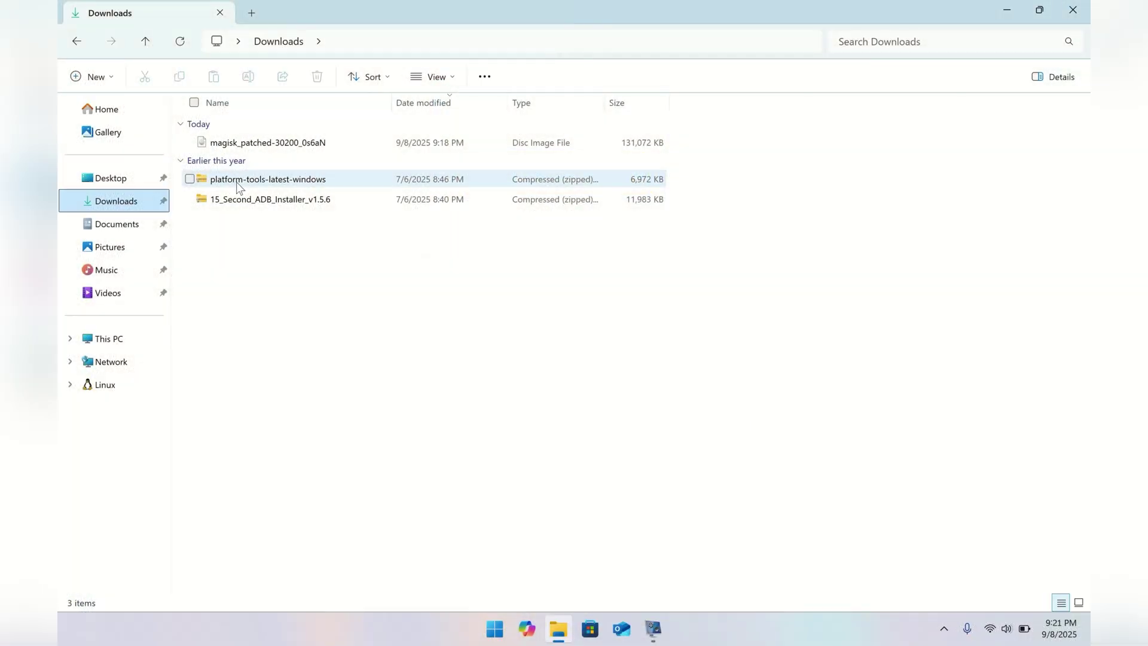
# Run the 15 Second ADB Installer, then open a cmd prompt in the platform-tools folder.
pyautogui.click(266, 205)
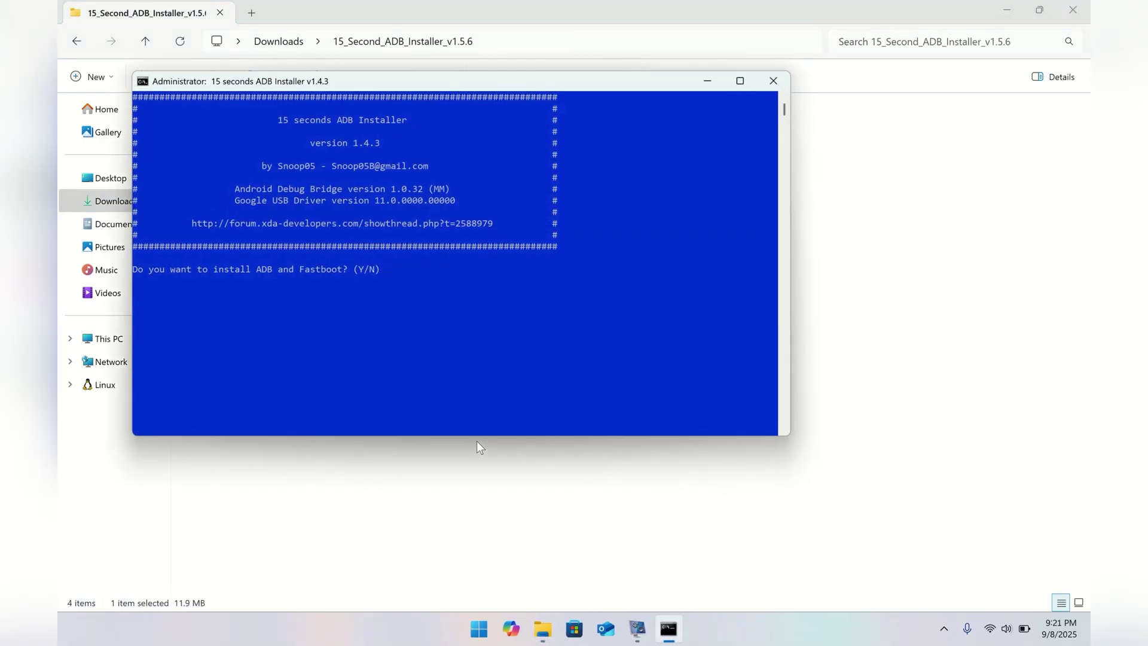
pyautogui.click(458, 397)
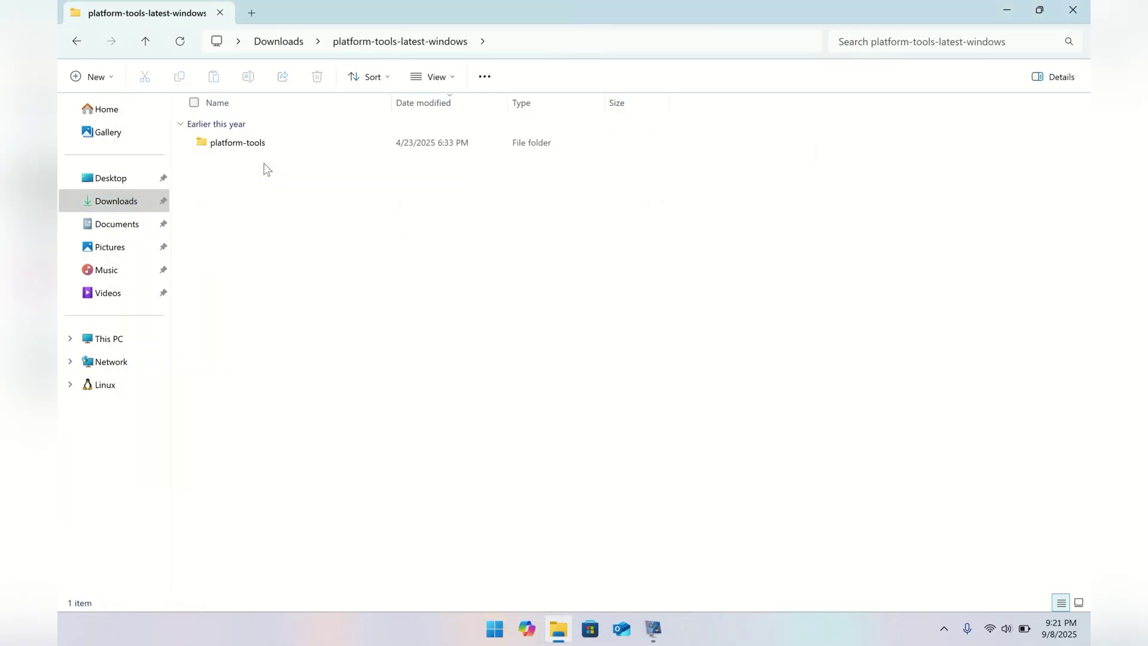
pyautogui.doubleClick(252, 149)
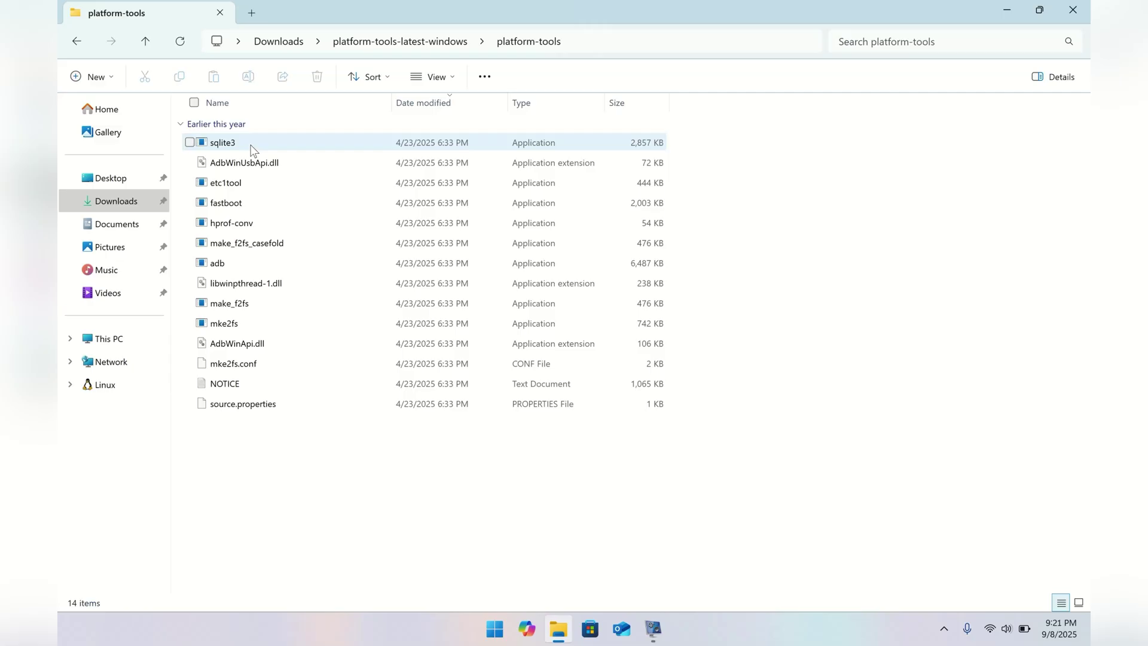
pyautogui.click(611, 32)
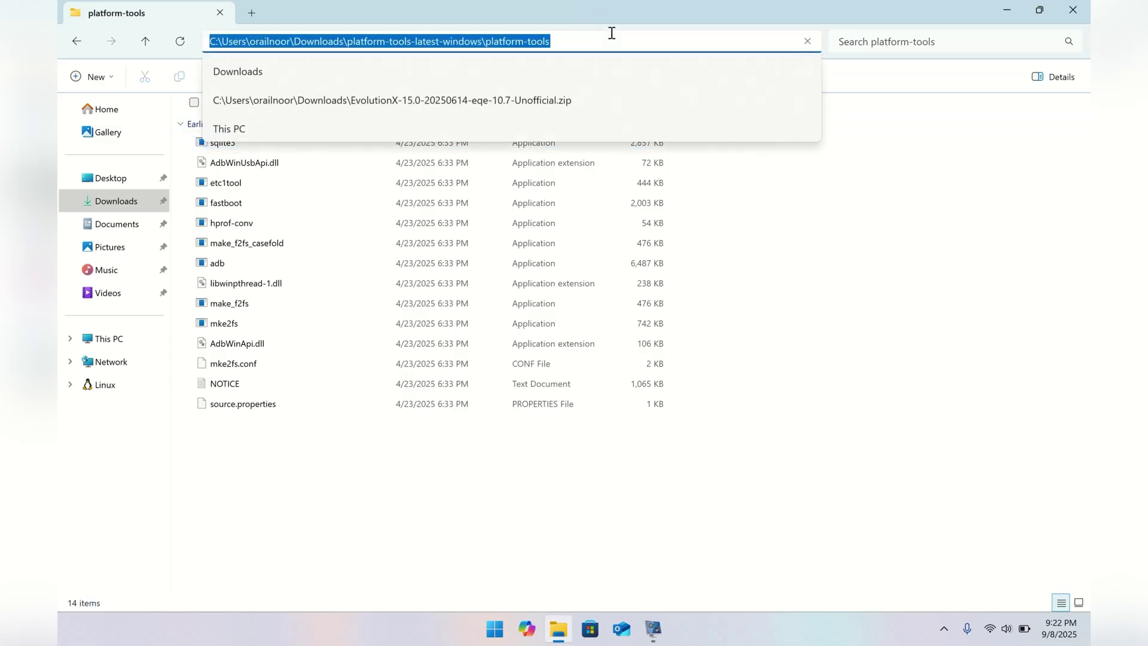
pyautogui.write('cmd')
pyautogui.press('Return')
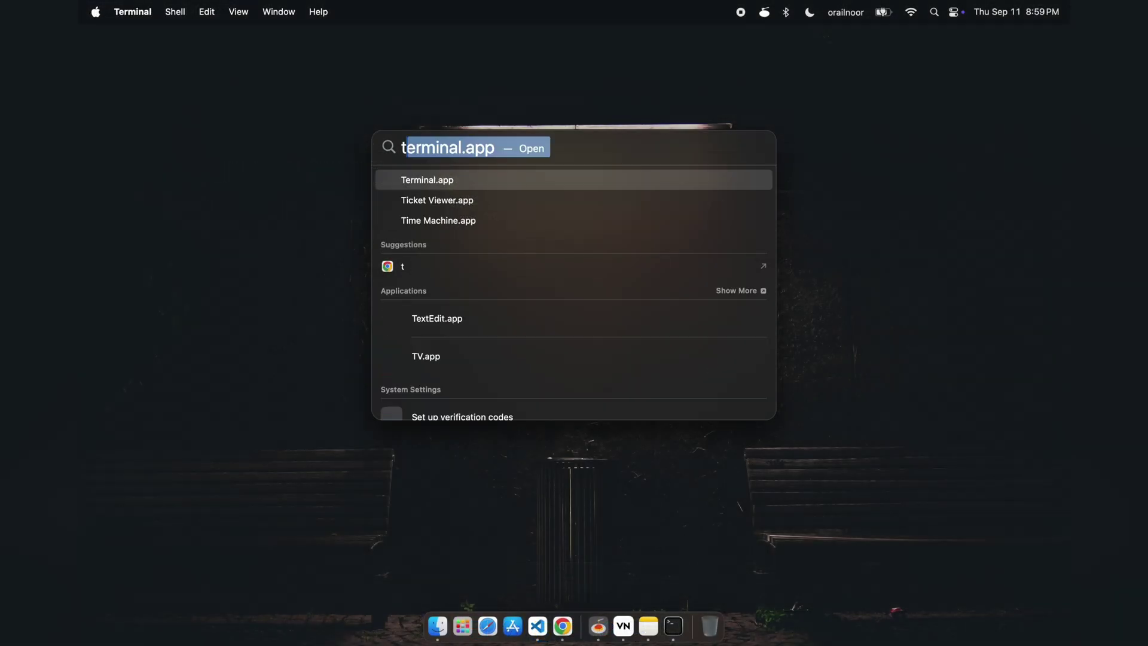
# In Terminal, run brew install --cask android-platform-tools.
pyautogui.press('Return')
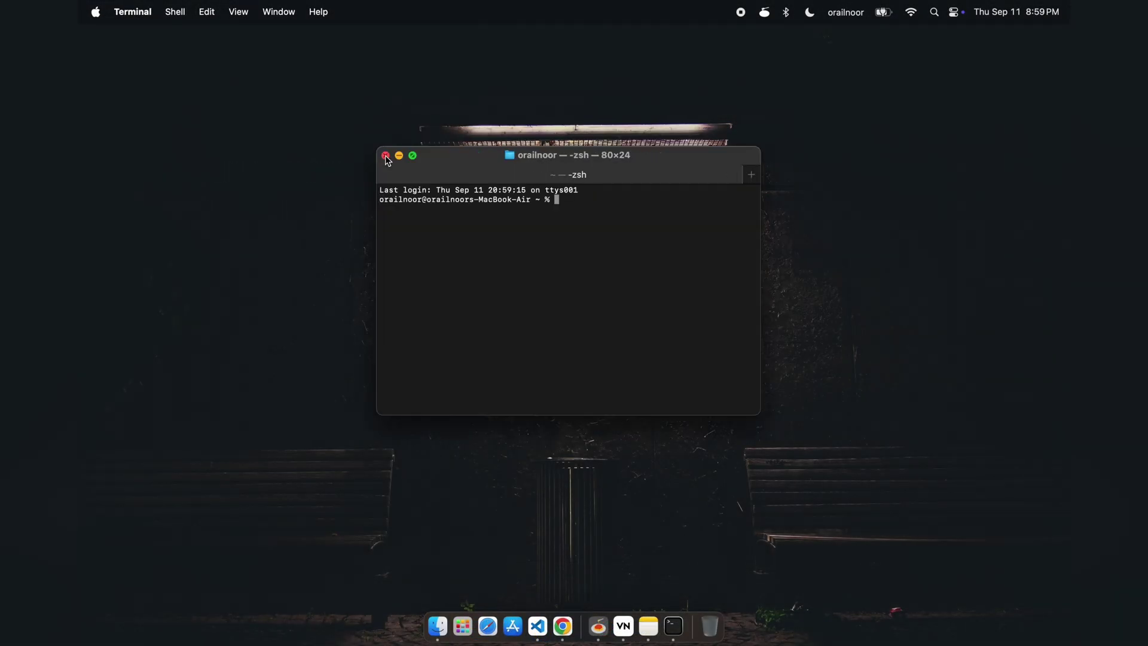
pyautogui.write('brew install --cask android-platform-tools')
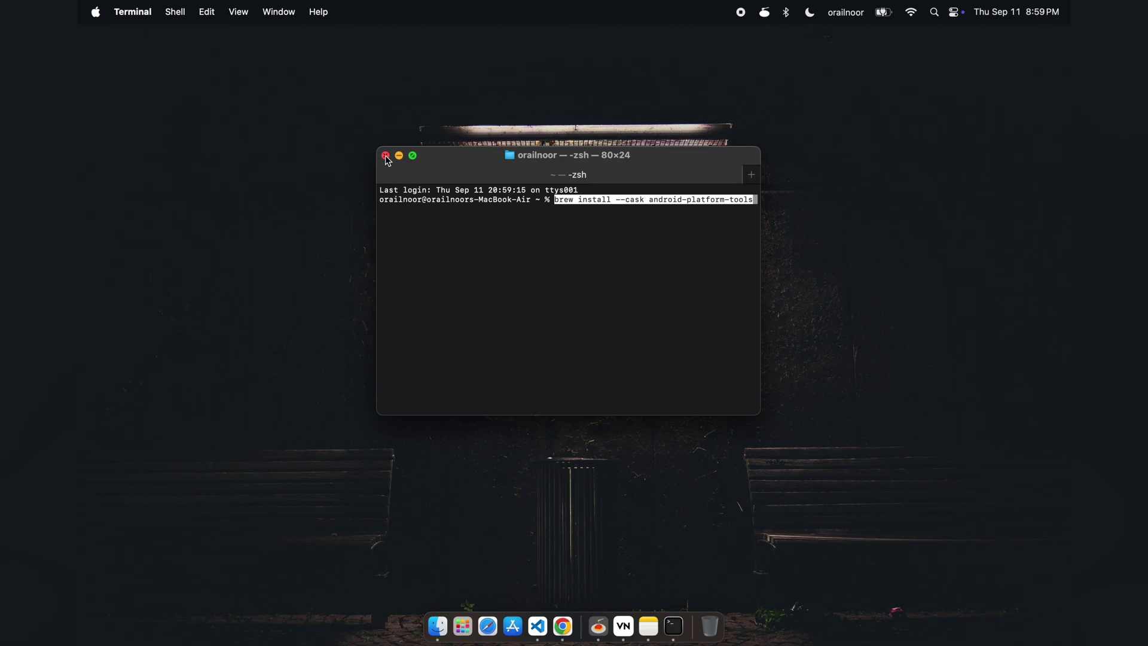
pyautogui.press('Right')
pyautogui.press('Return')
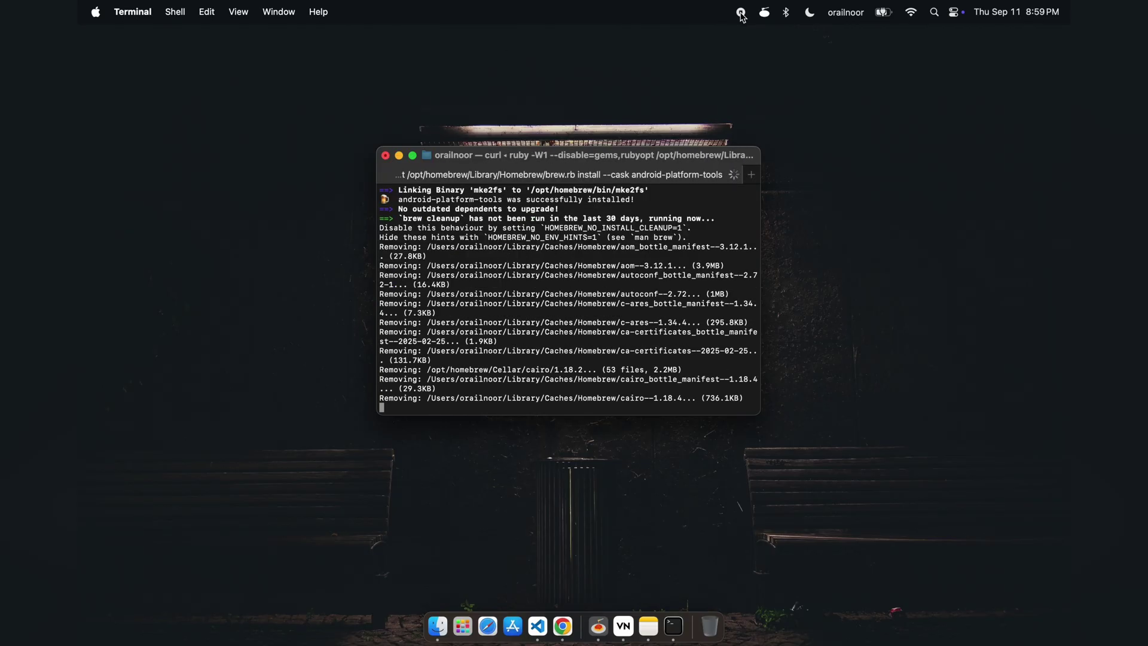
# Launch Terminal, list the phone with adb devices, and run adb reboot bootloader.
pyautogui.press('super+space')
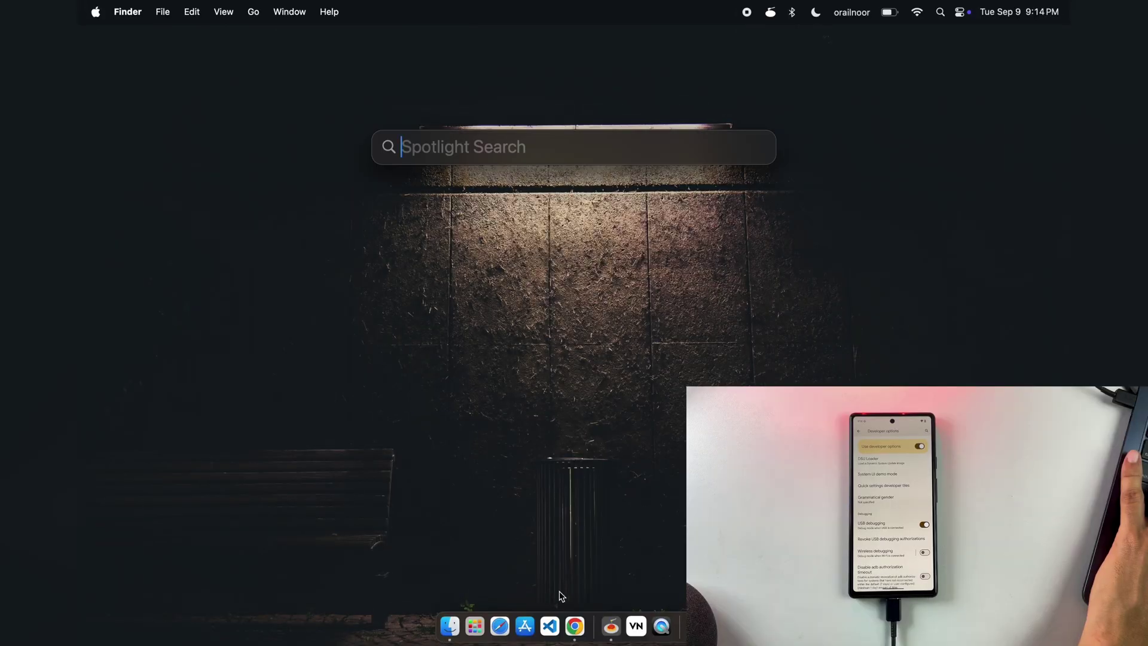
pyautogui.write('terminal.app')
pyautogui.press('Return')
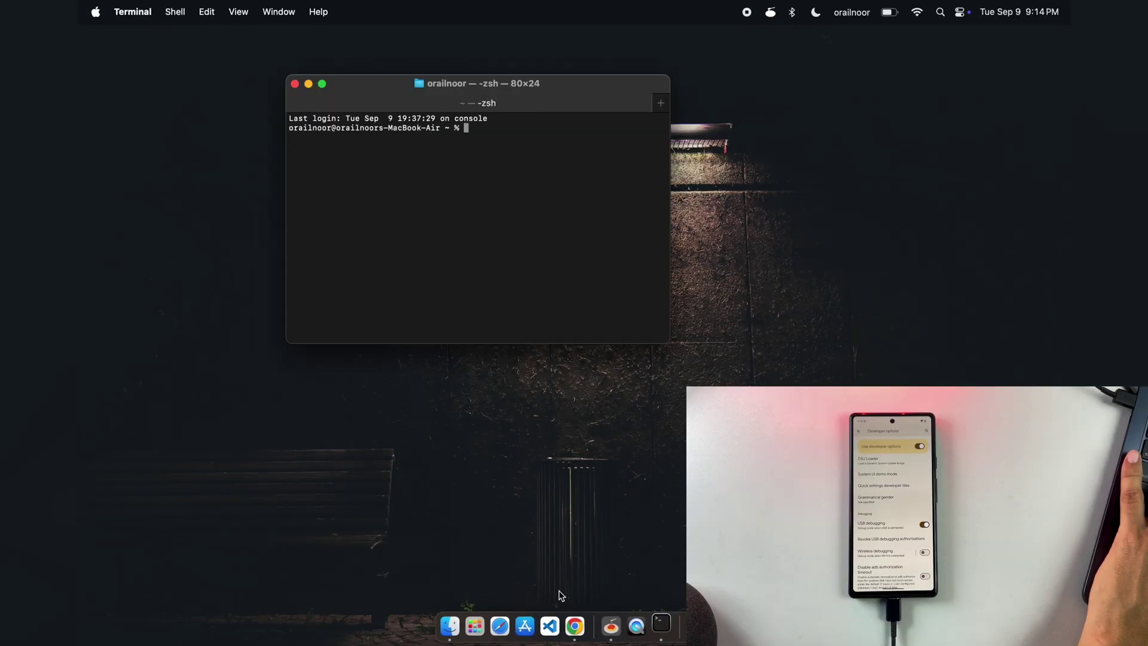
pyautogui.write('a')
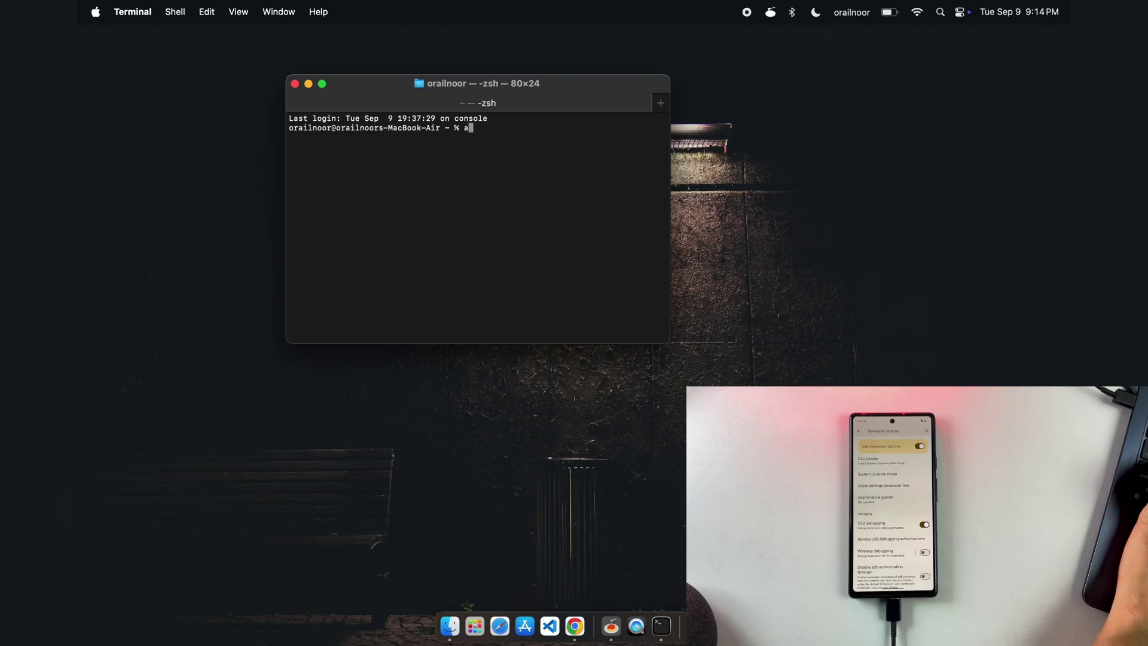
pyautogui.write('db device')
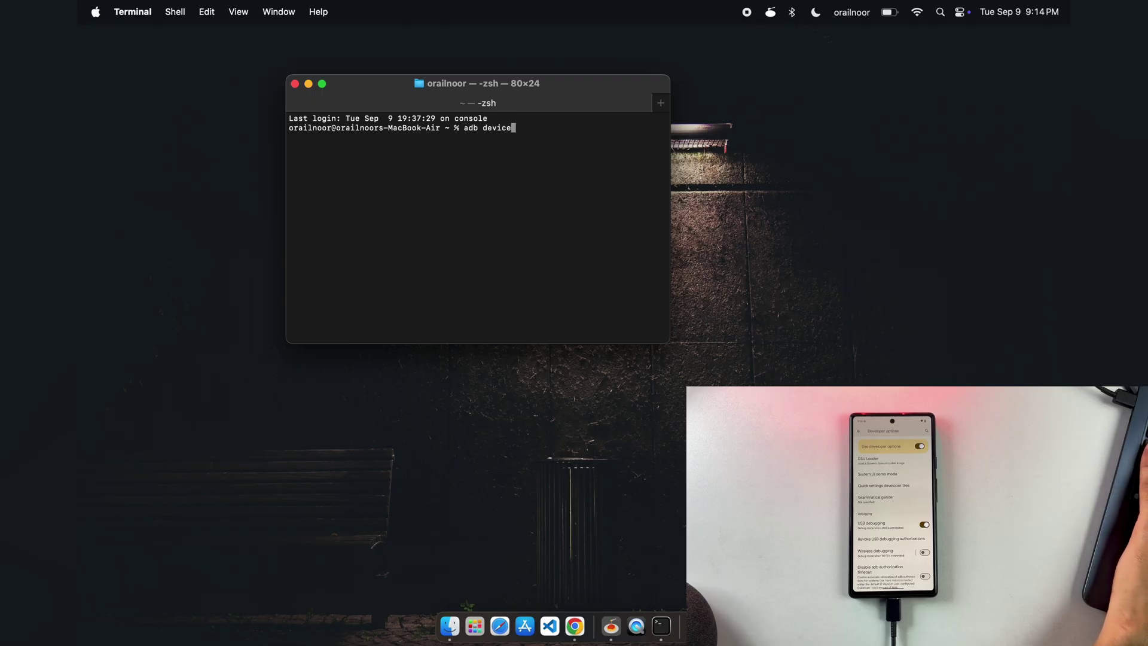
pyautogui.write('s')
pyautogui.press('Return')
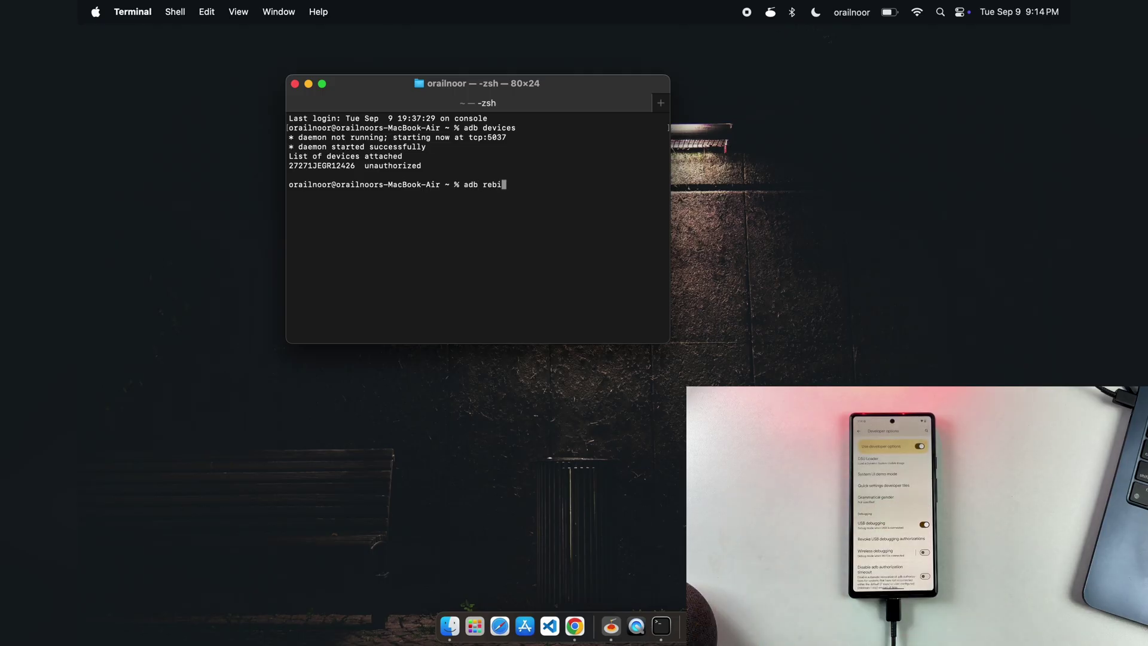
pyautogui.press('BackSpace')
pyautogui.write('oot bootloader')
pyautogui.press('Return')
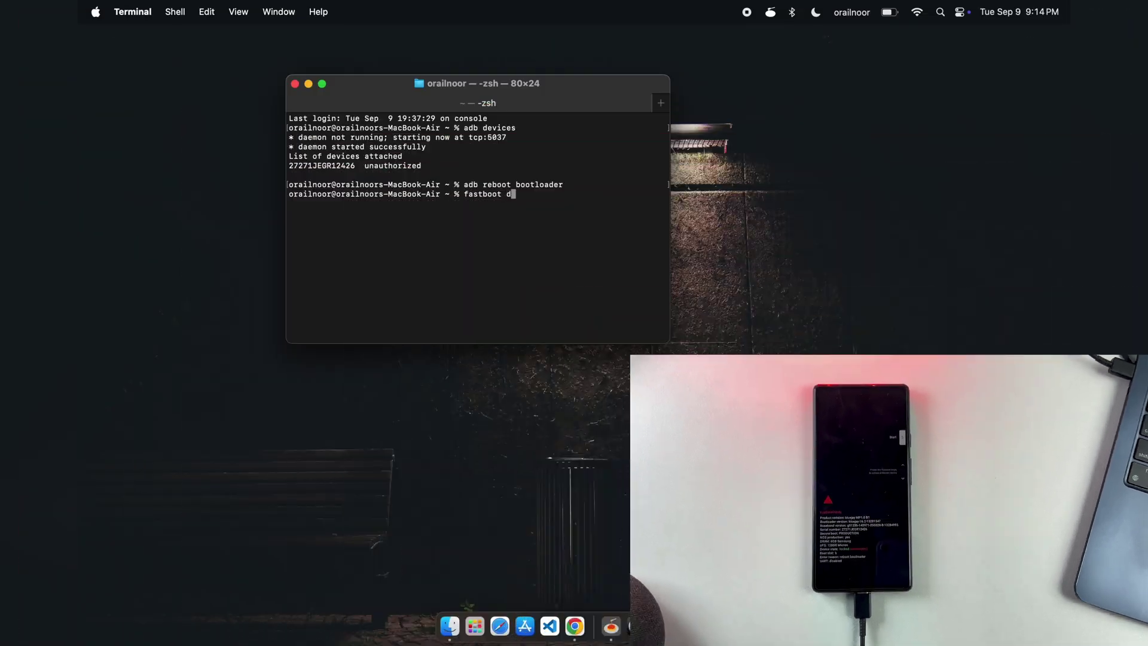
# Confirm the phone with fastboot devices and run fastboot flashing unlock.
pyautogui.write('evices')
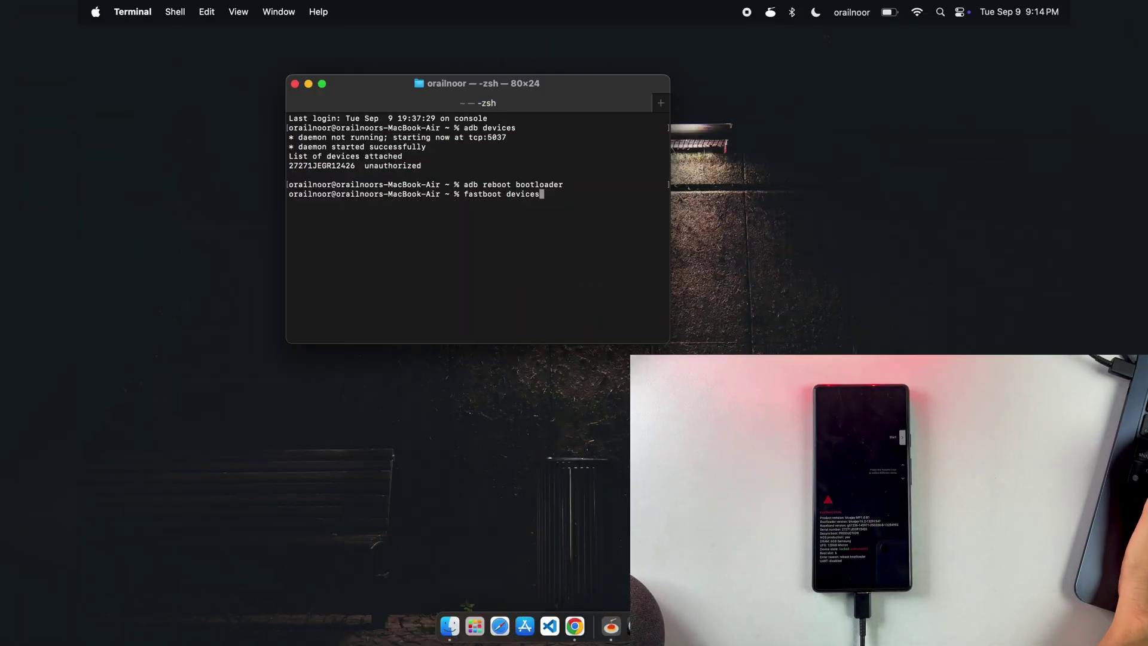
pyautogui.press('Return')
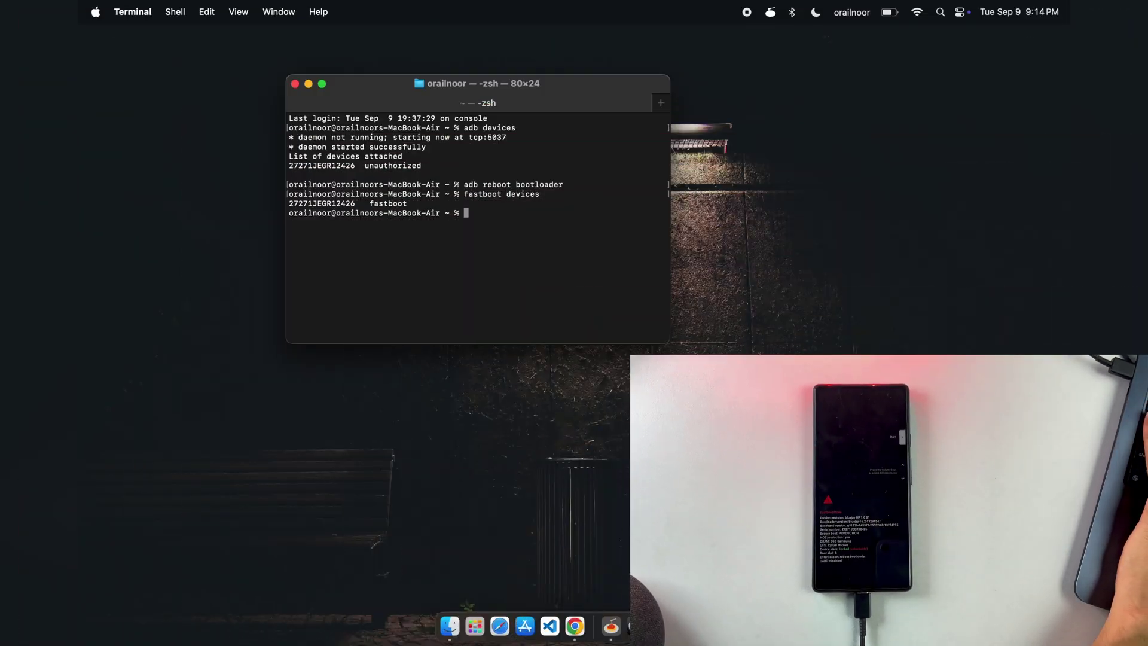
pyautogui.write('fa')
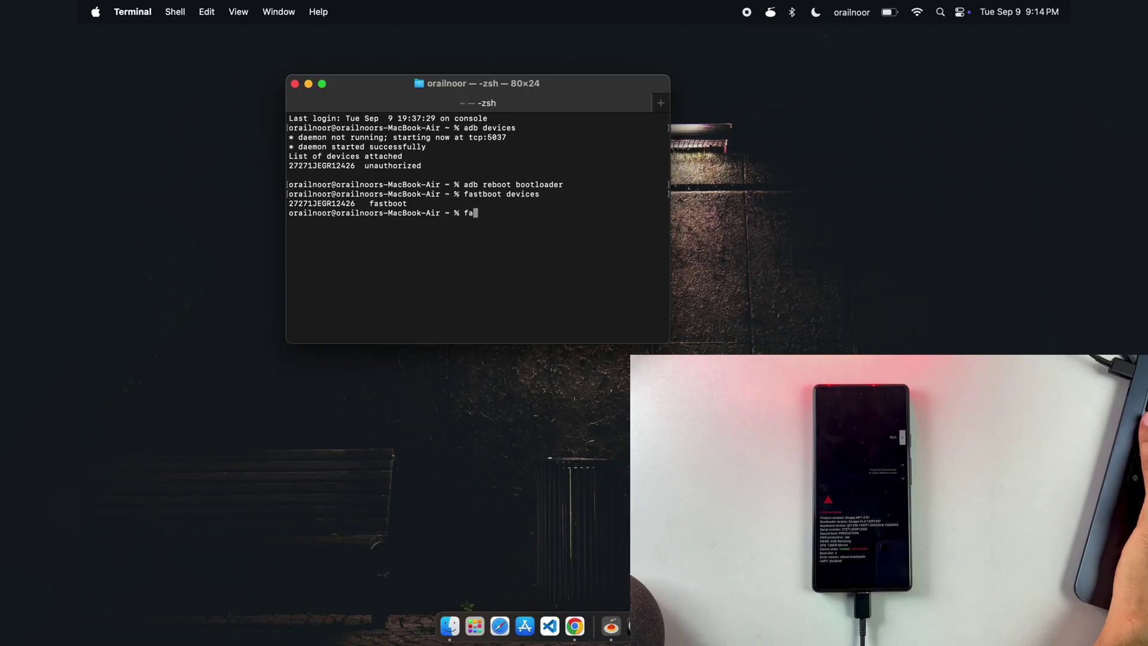
pyautogui.write('stboot flashing unlock')
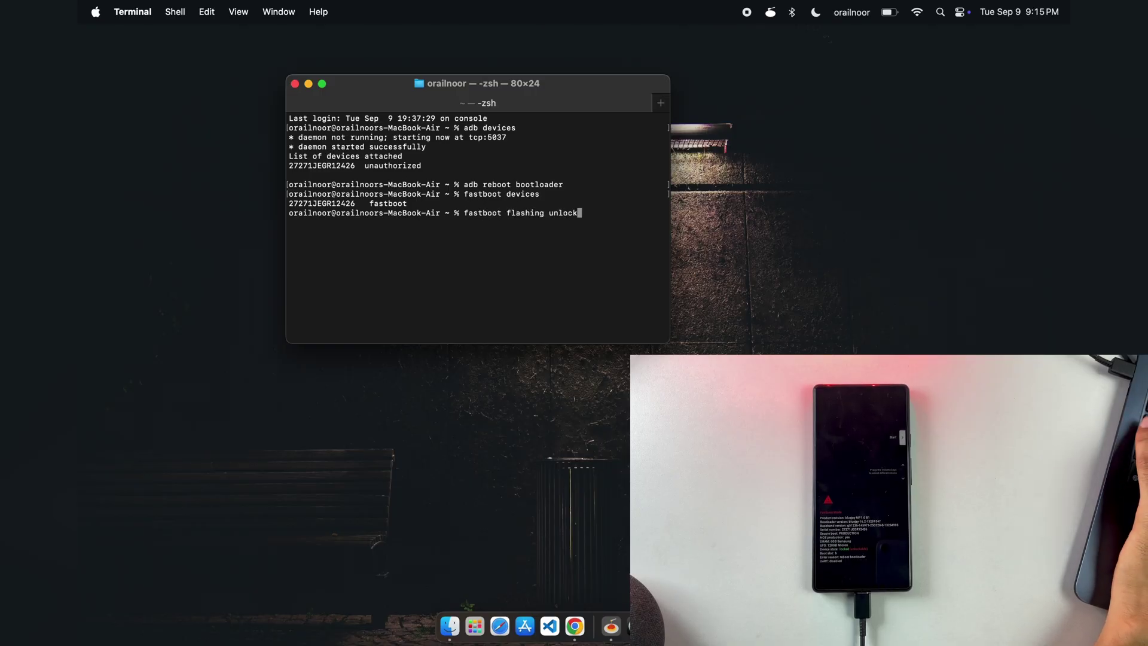
pyautogui.press('Return')
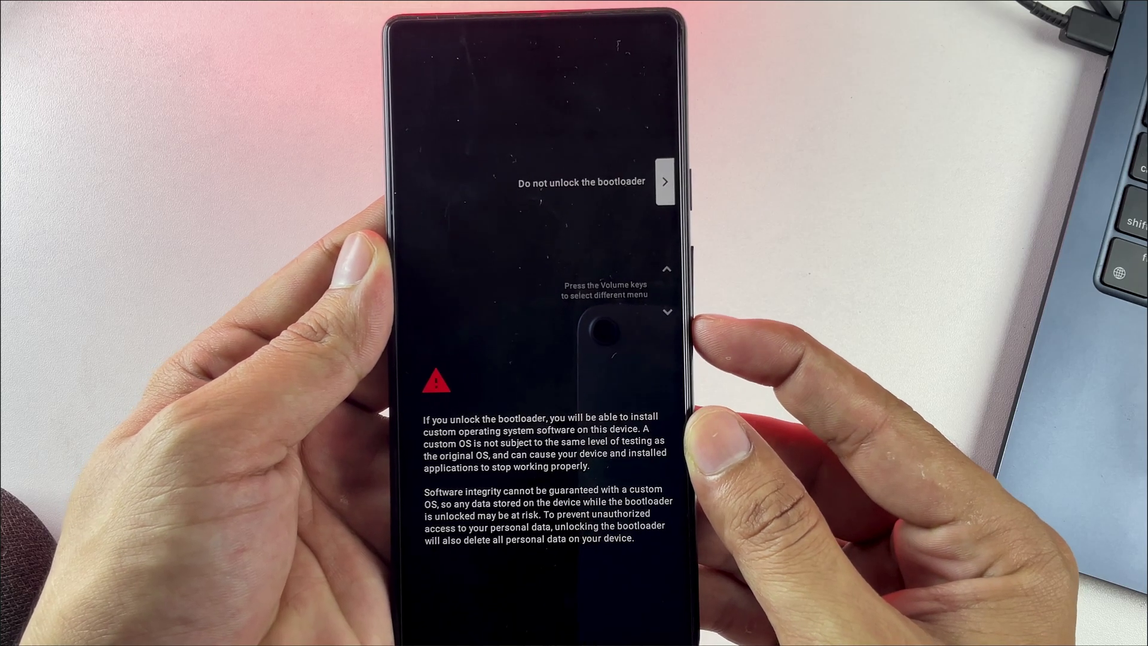
# Switch the bootloader warning menu to Unlock the bootloader.
pyautogui.press('Down')
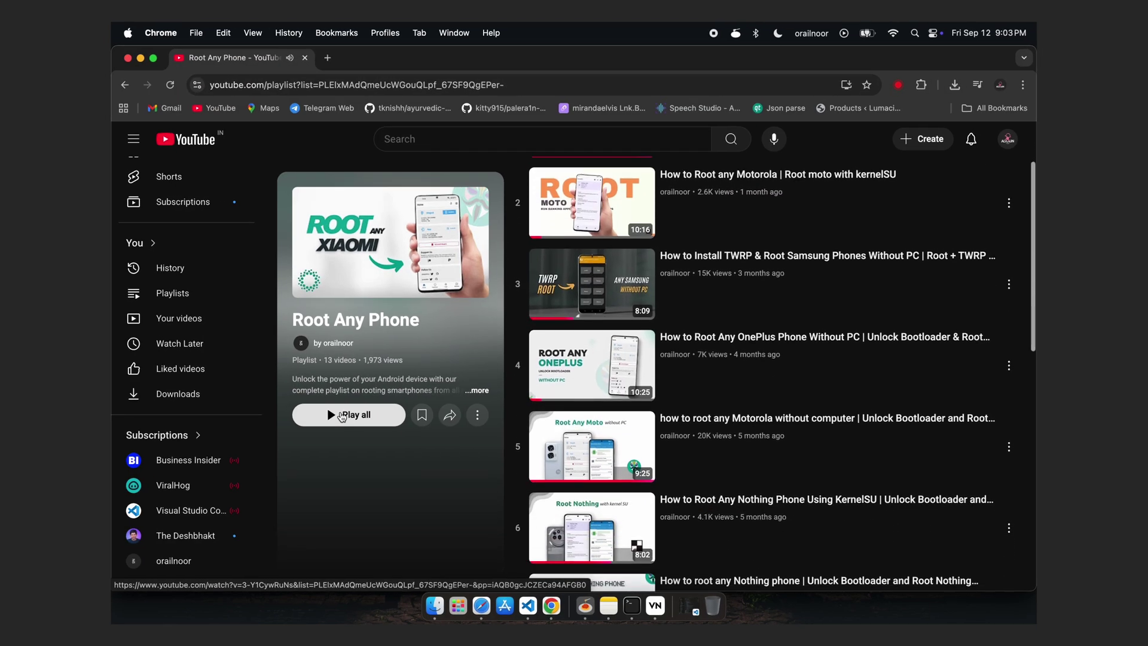
pyautogui.scroll(-4, 340, 408)
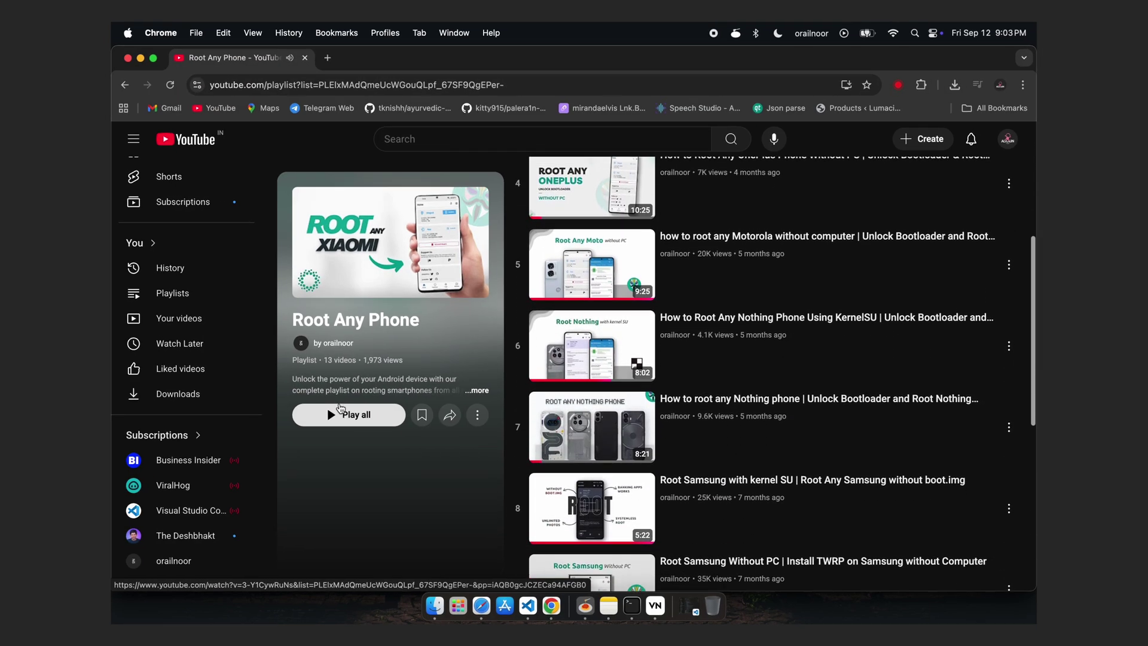
pyautogui.scroll(-3, 340, 408)
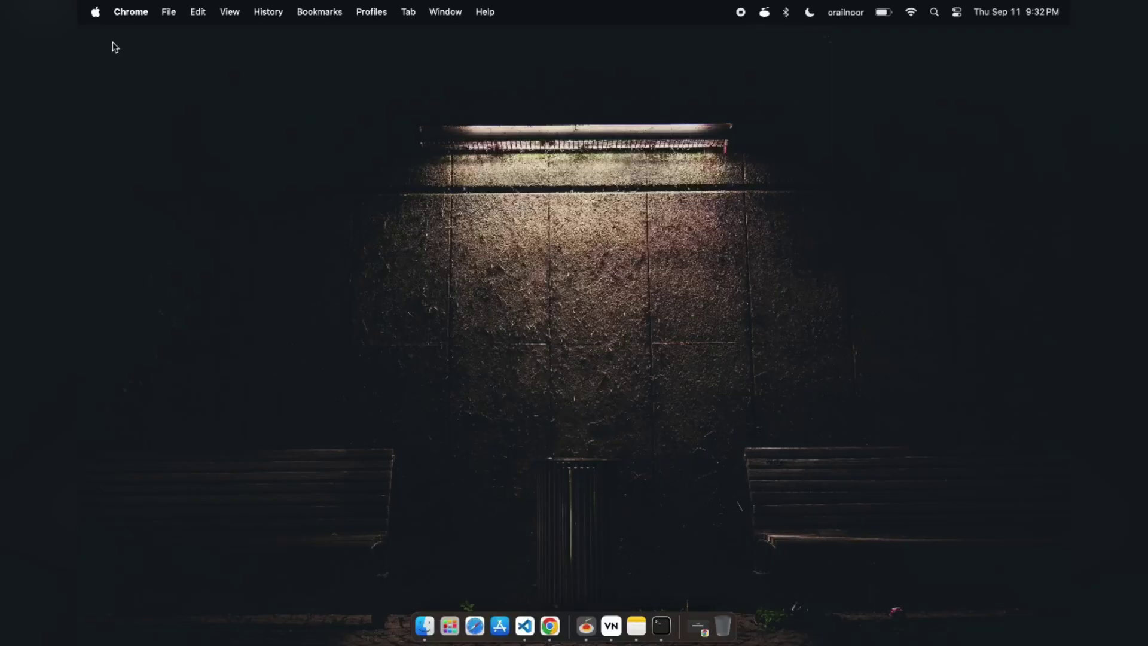
# Launch Chrome from Spotlight and search for 'google pixel 6a firmware'.
pyautogui.press('super+space')
pyautogui.write('ch')
pyautogui.press('Return')
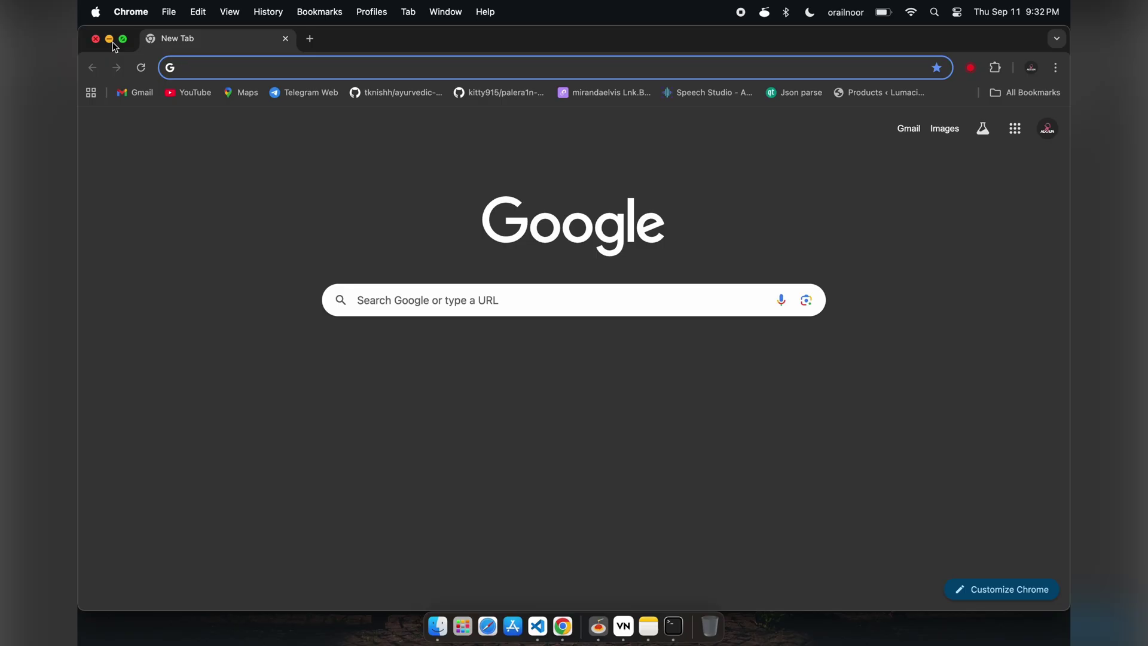
pyautogui.write('google')
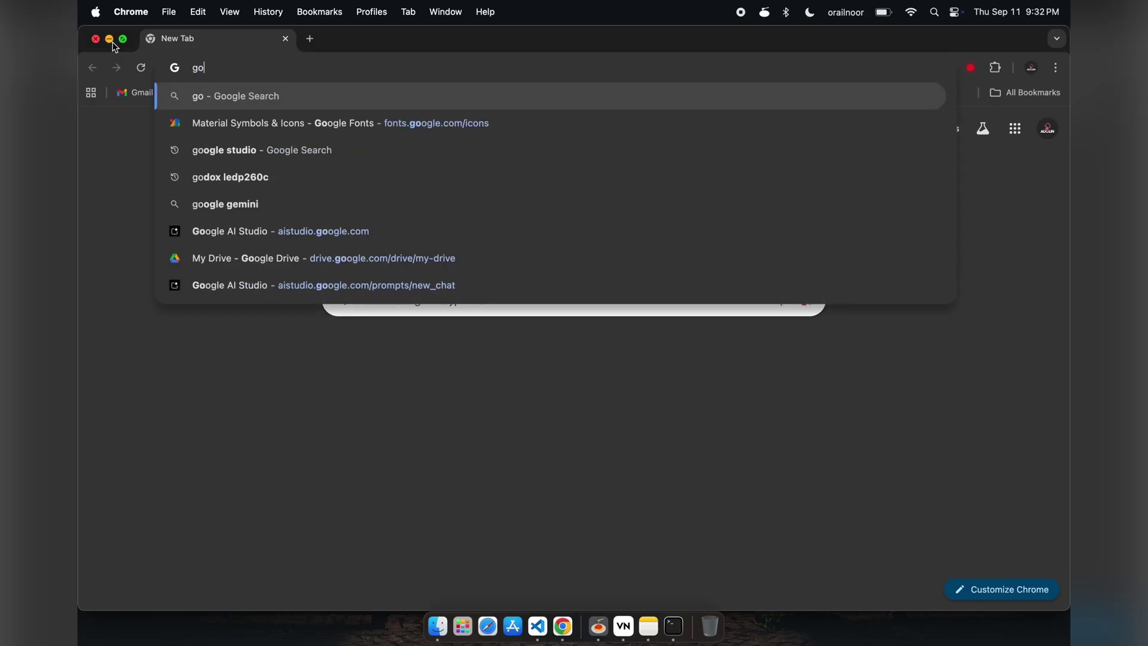
pyautogui.write('pixel 6a firmware')
pyautogui.press('Return')
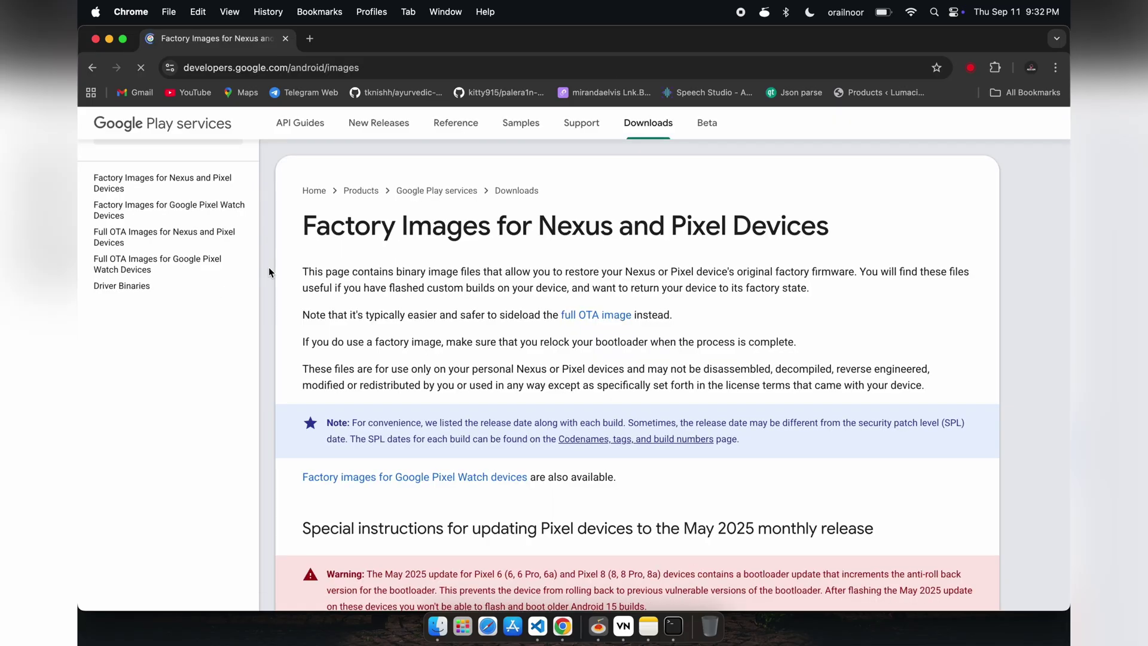
# Find the bluejay rows with a 'blue' page search and download the Jul 2025 factory image.
pyautogui.press('super+f')
pyautogui.write('bl')
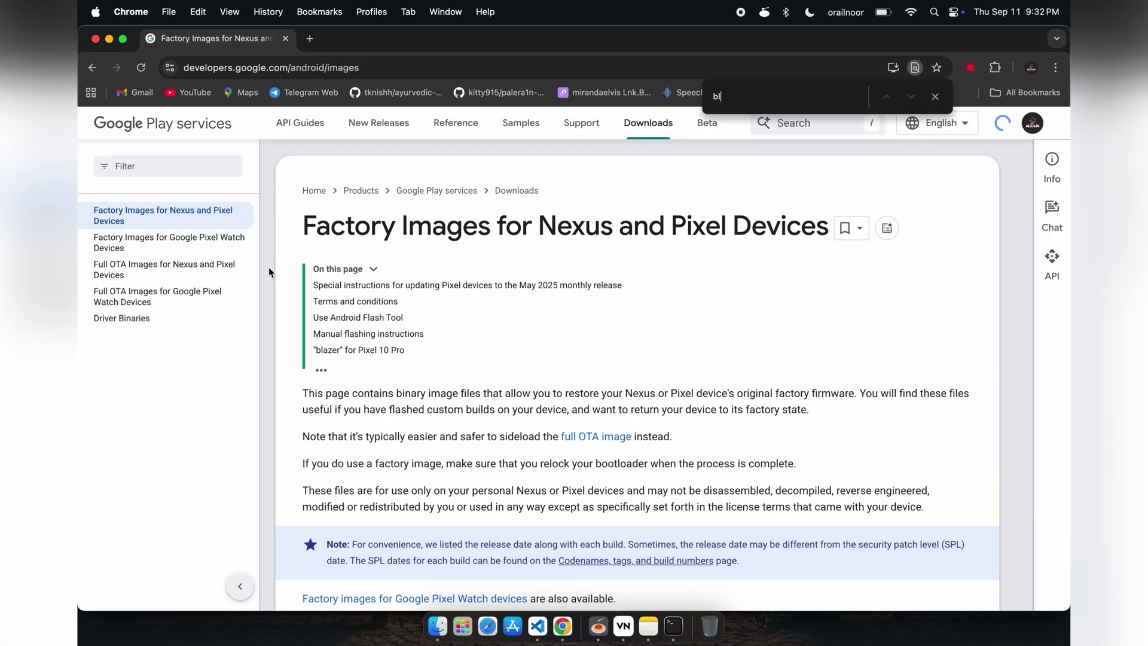
pyautogui.write('ue')
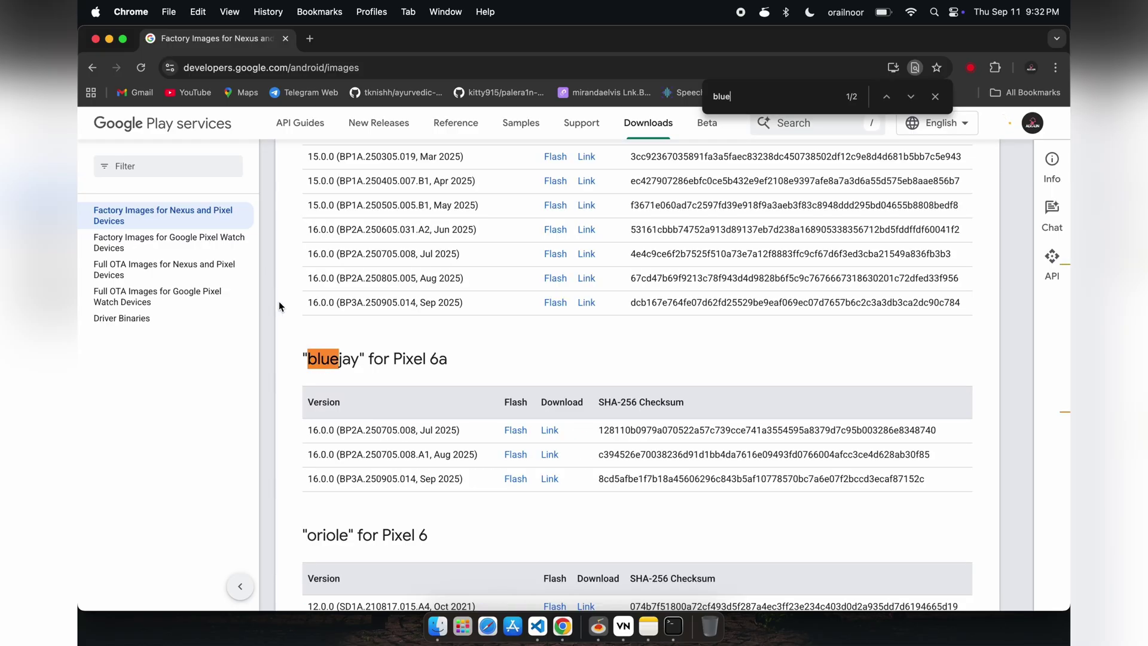
pyautogui.scroll(-3, 573, 356)
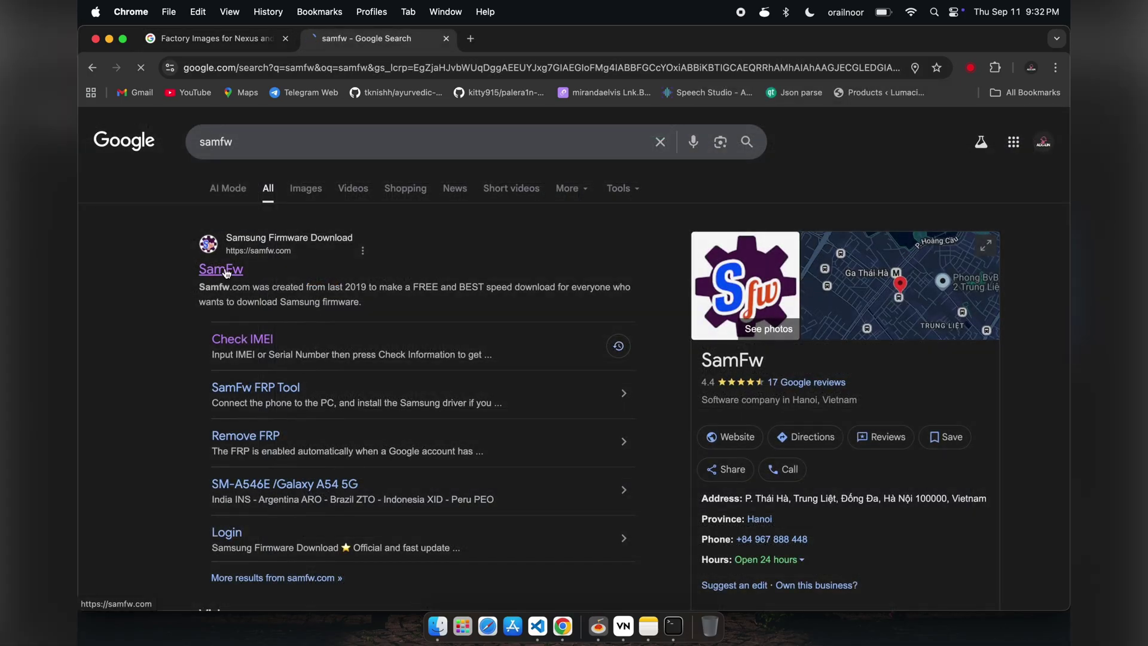
pyautogui.click(226, 270)
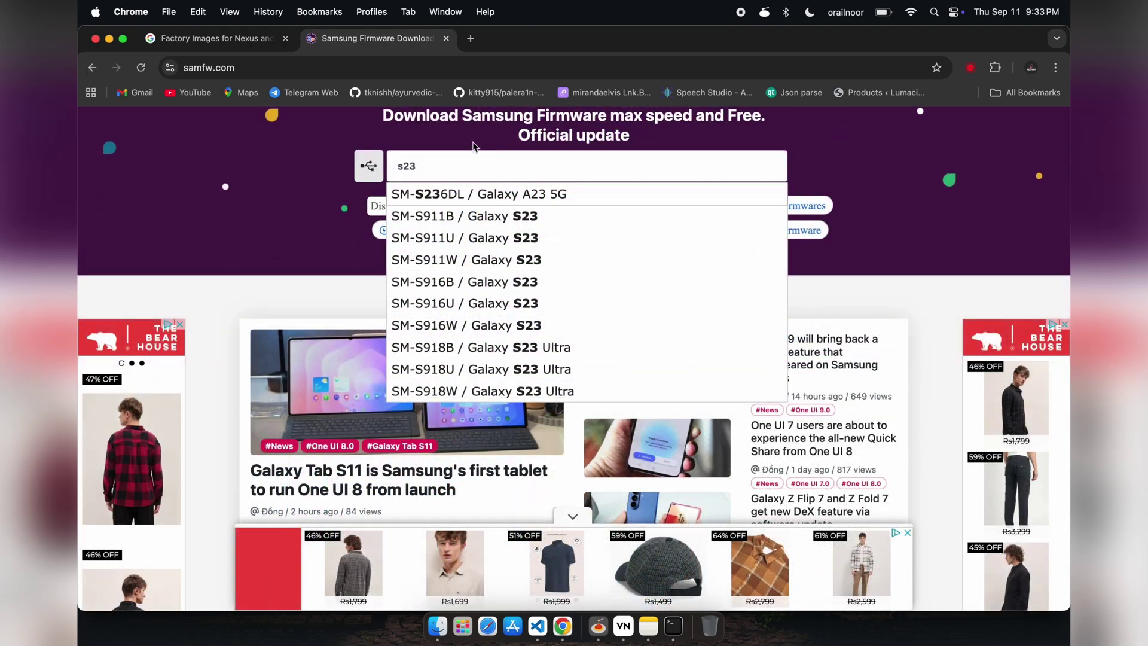
# Pick SM-S911B on SamFw, browse lolinet's lenomola > 2025 > mona folder, then select the bluejay zip.
pyautogui.click(487, 222)
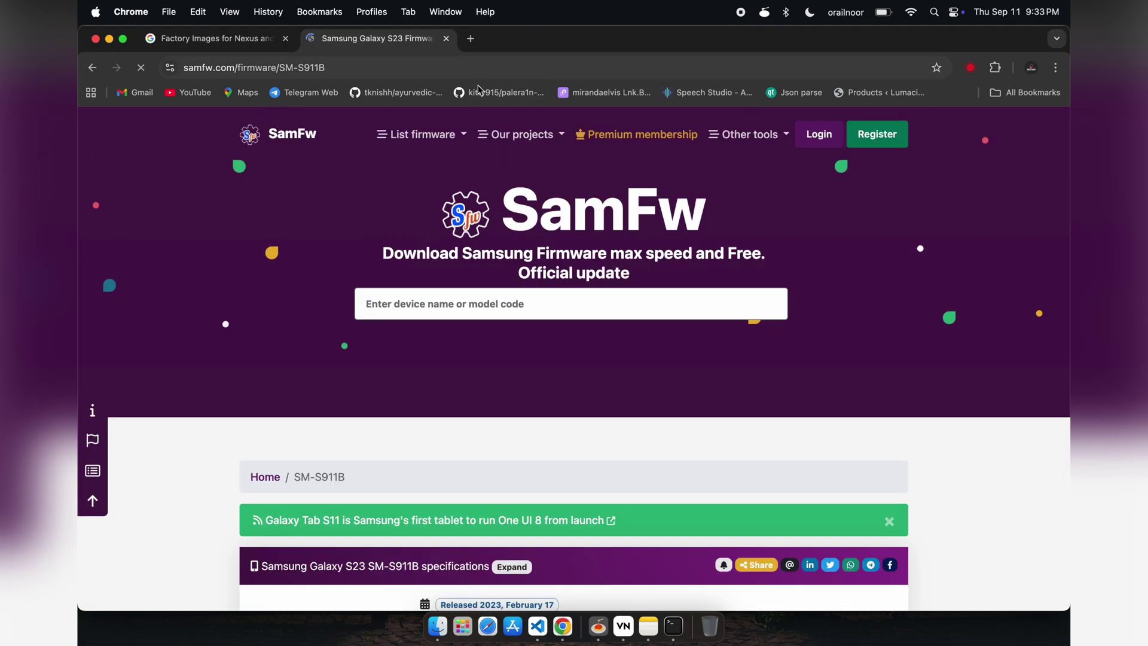
pyautogui.scroll(-5, 332, 347)
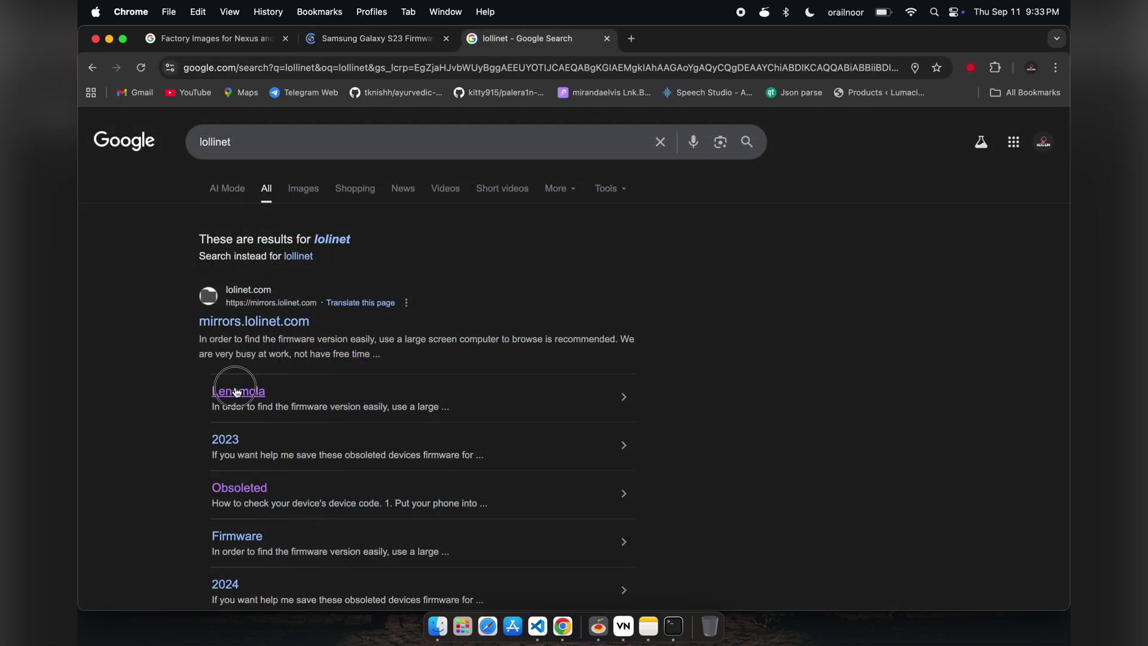
pyautogui.click(237, 392)
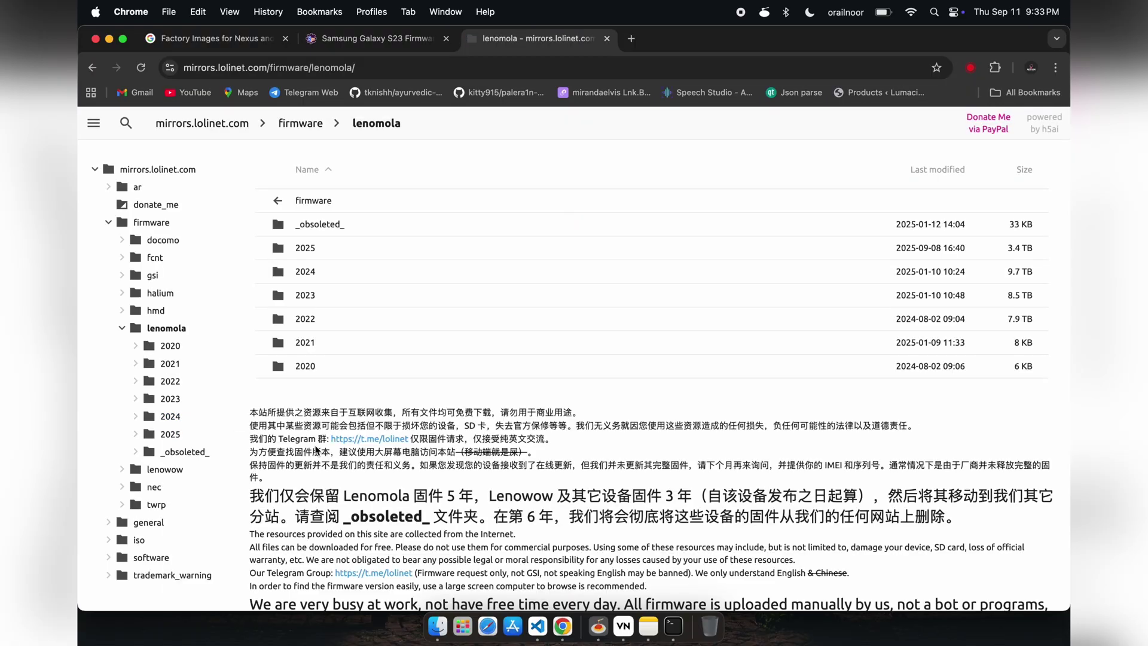
pyautogui.click(308, 255)
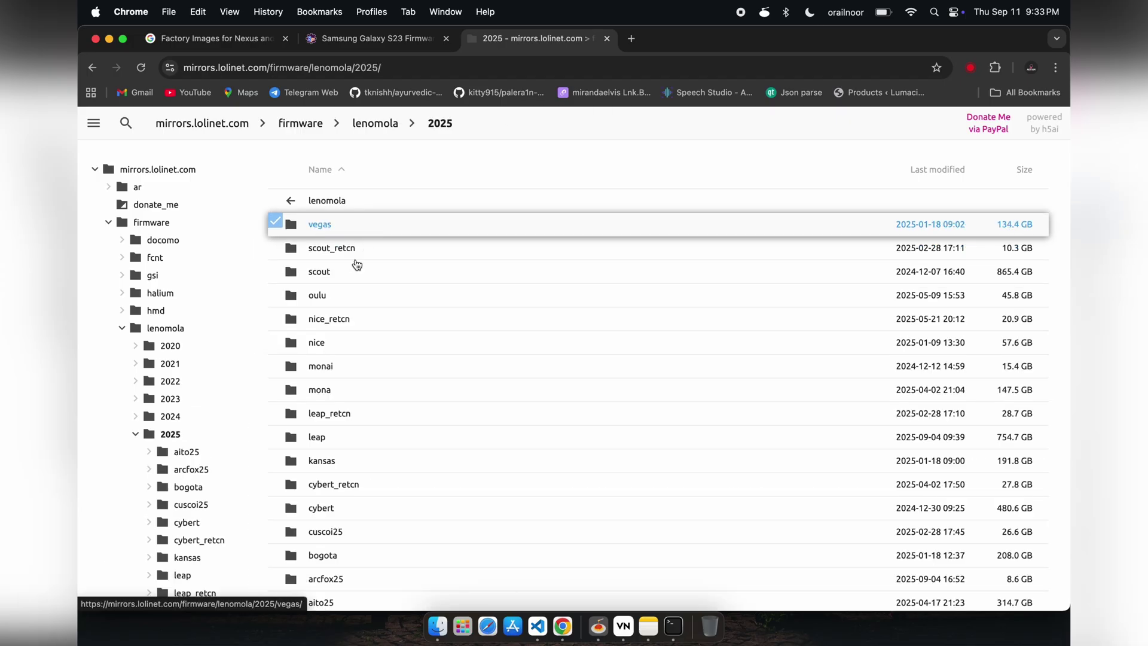
pyautogui.click(315, 389)
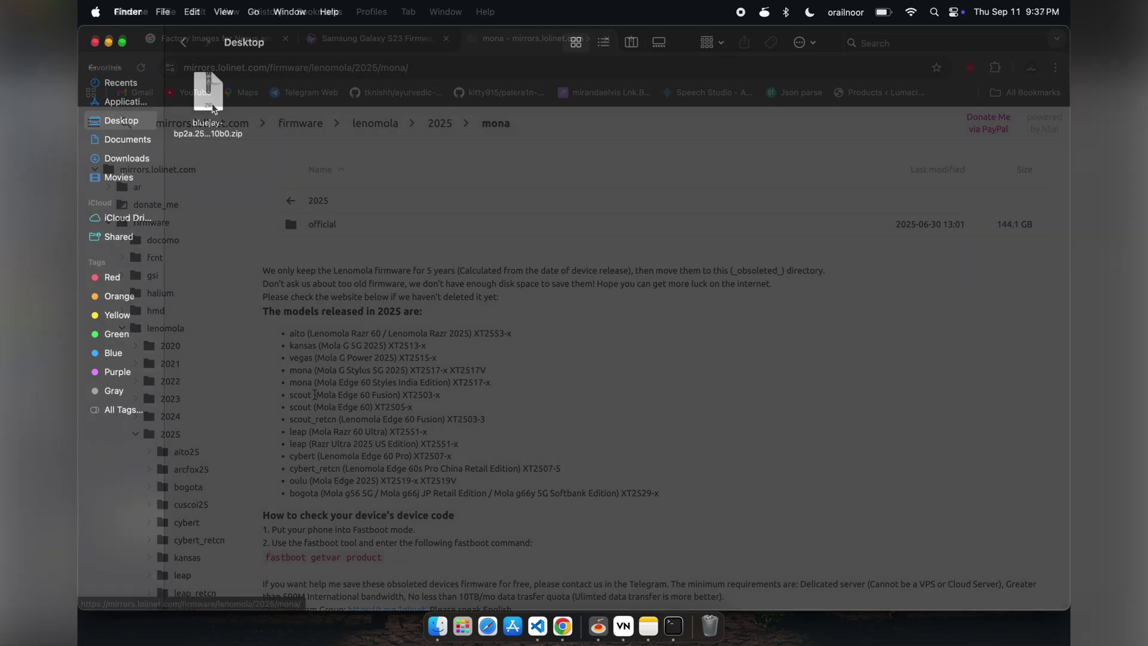
pyautogui.click(206, 99)
# Extract the bluejay factory zip on the Desktop, then expand its inner image-bluejay zip.
pyautogui.click(293, 198)
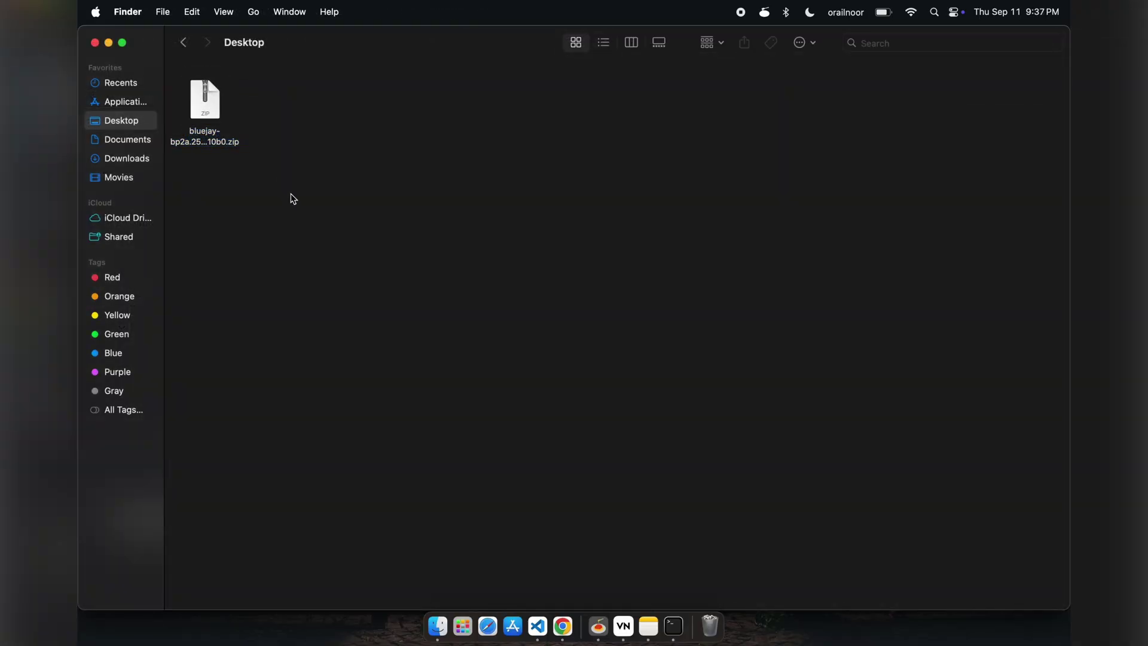
pyautogui.doubleClick(205, 119)
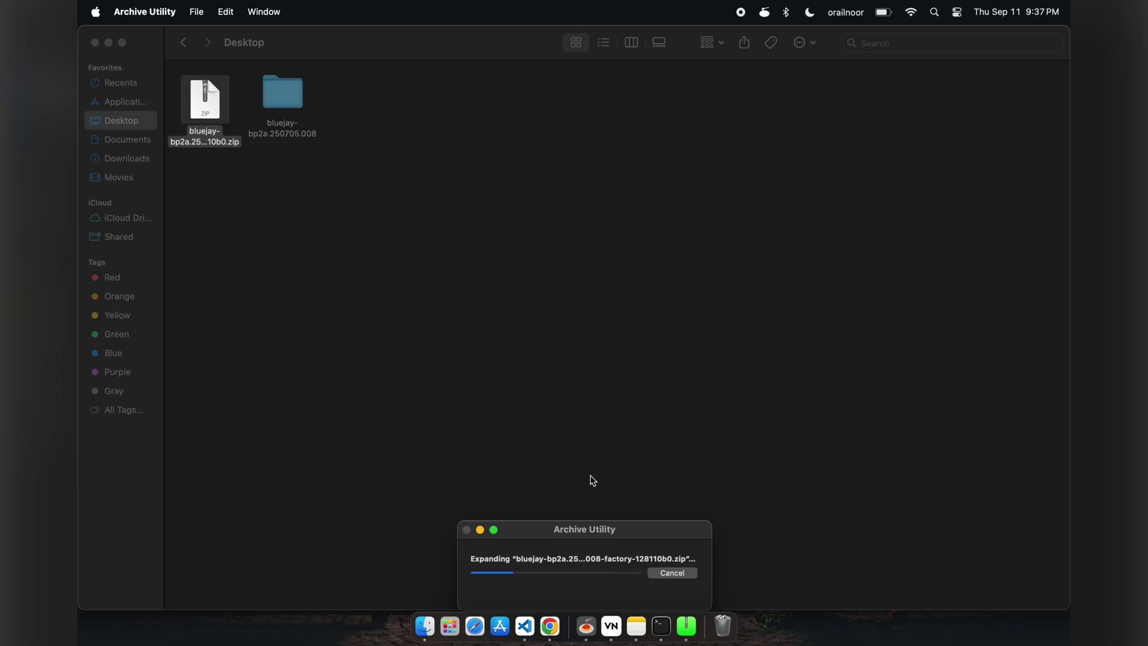
pyautogui.moveTo(567, 535); pyautogui.dragTo(562, 278)
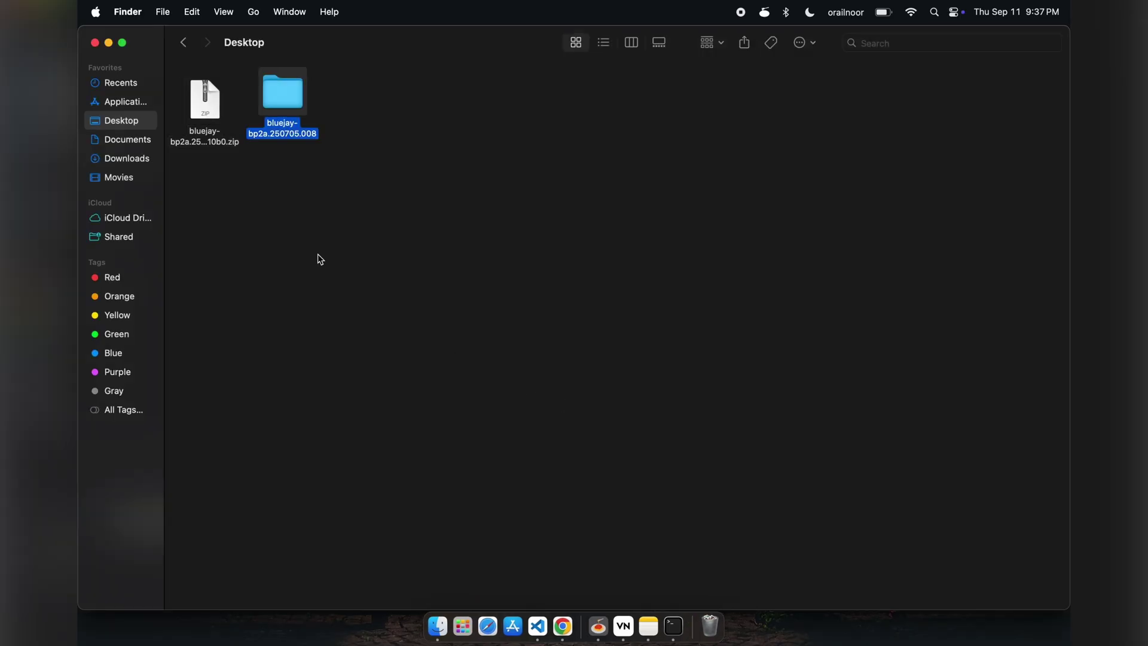
pyautogui.doubleClick(290, 99)
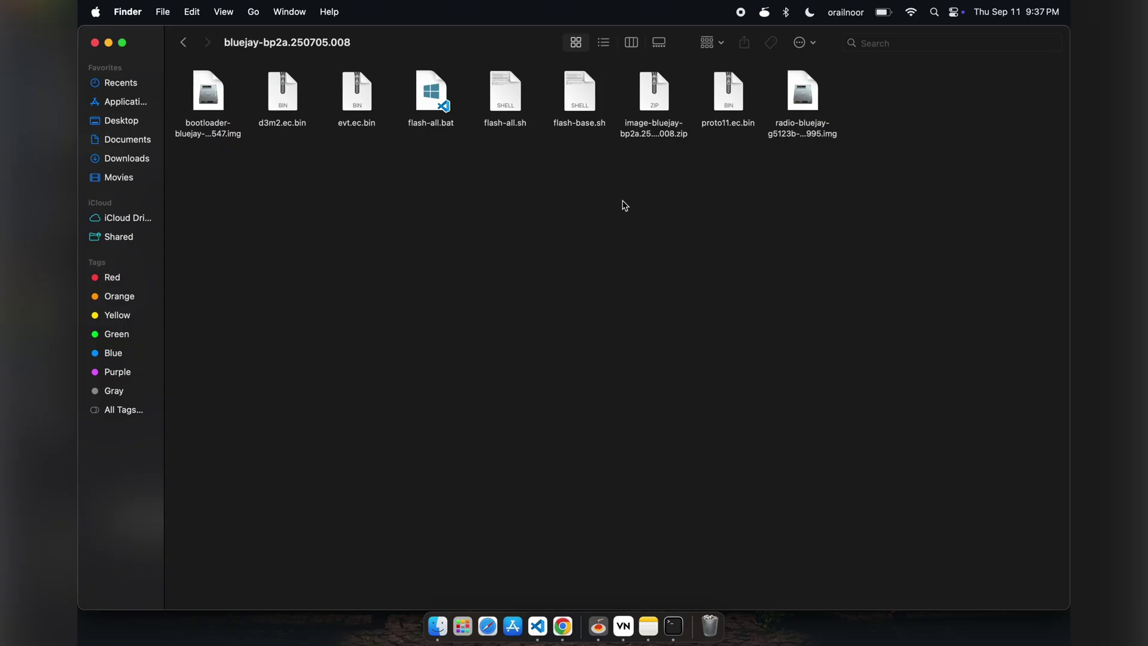
pyautogui.doubleClick(656, 96)
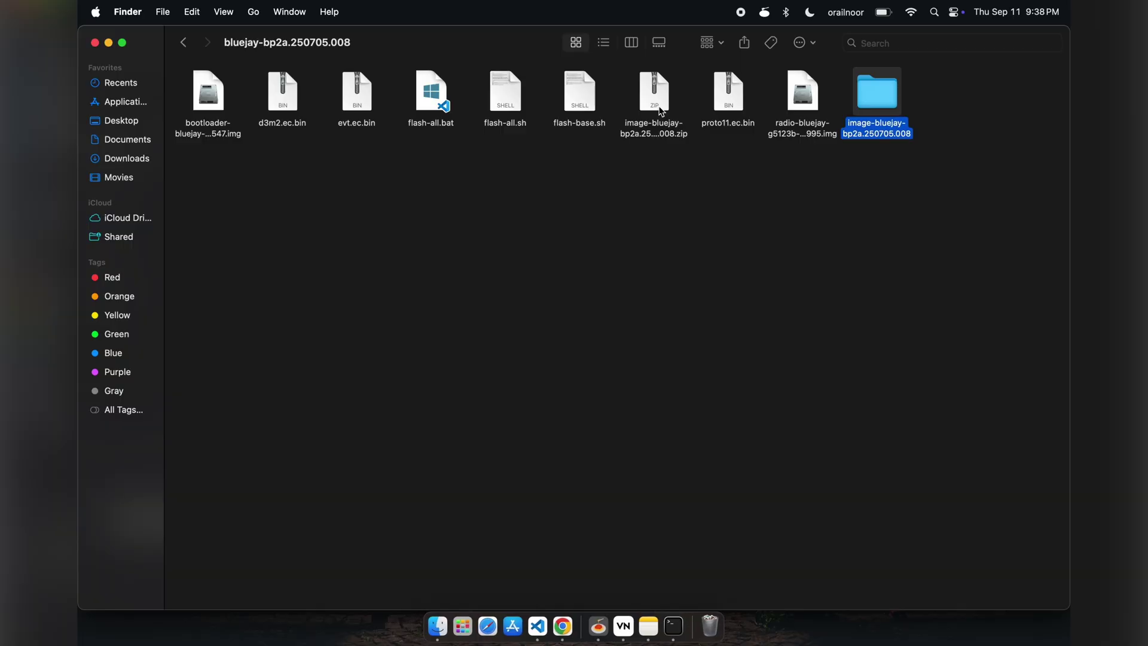
# Open the image-bluejay-bp2a.250705.008 folder and locate boot.img among the partition images.
pyautogui.doubleClick(883, 99)
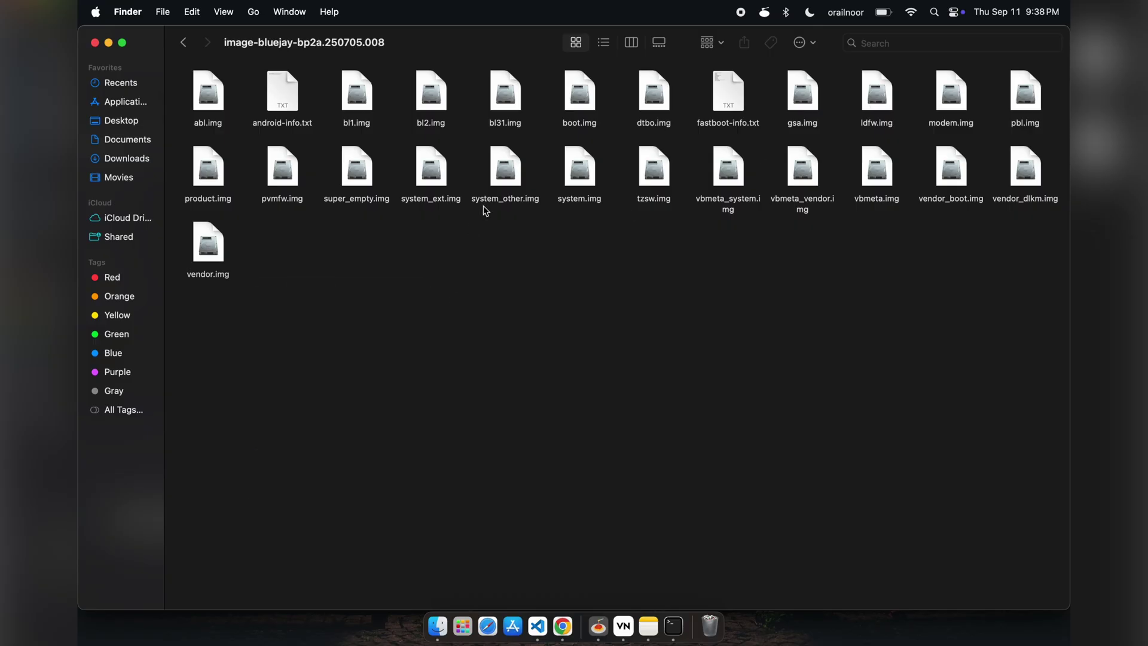
pyautogui.click(578, 106)
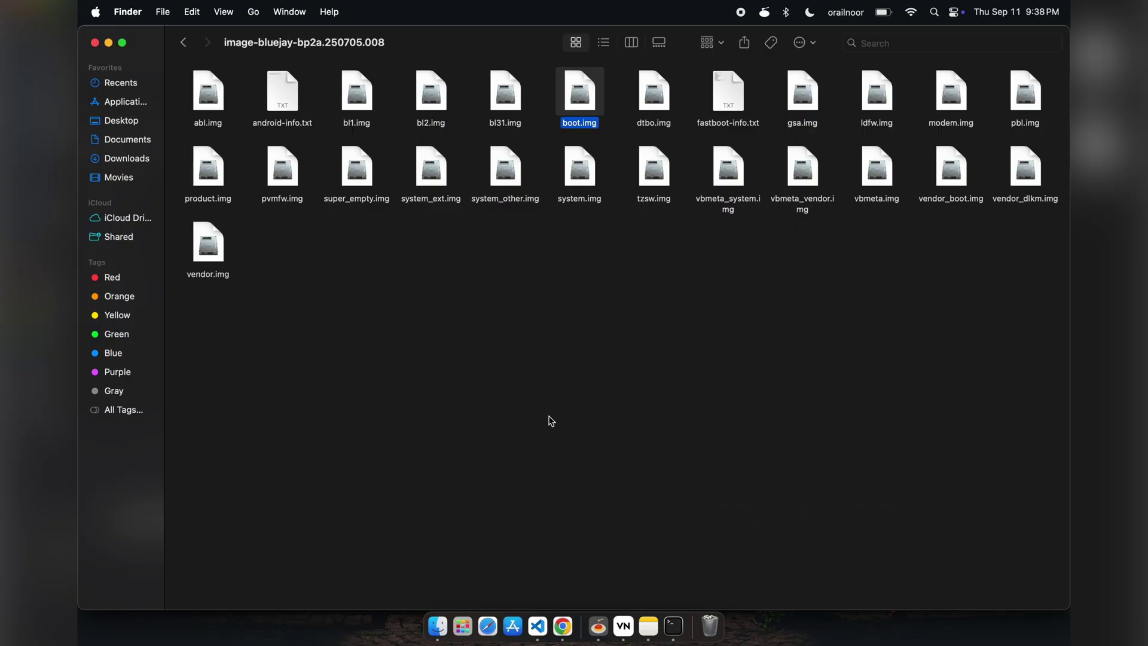
pyautogui.click(563, 487)
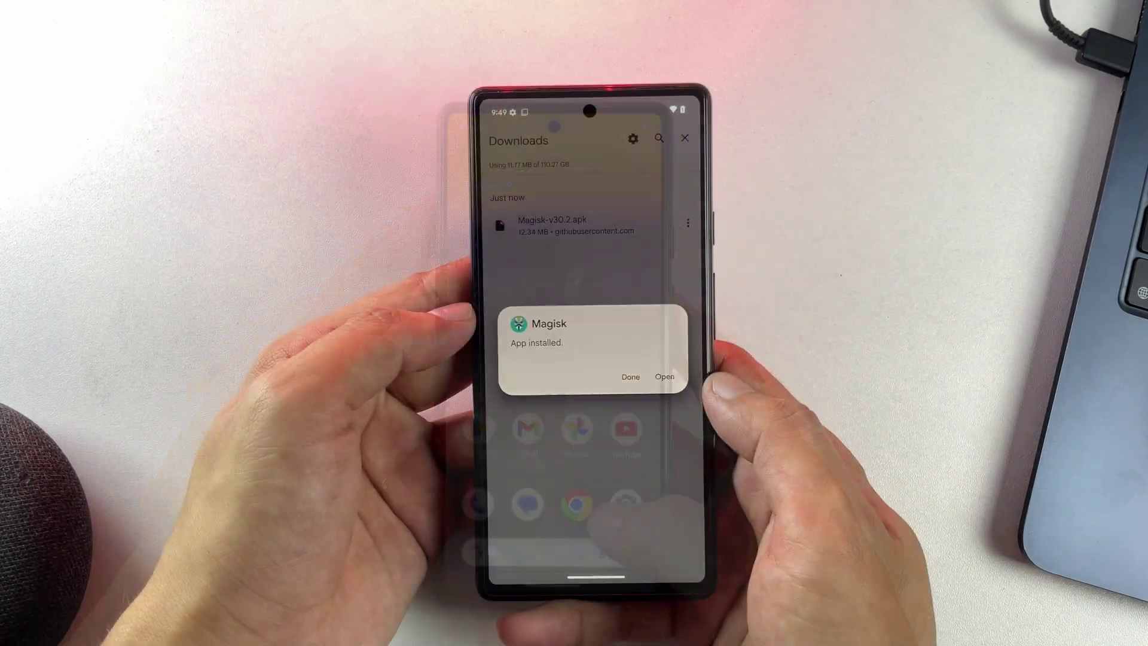
# In Magisk, patch boot.img from Pixel 6a storage using Install → Select and patch a file.
pyautogui.click(665, 376)
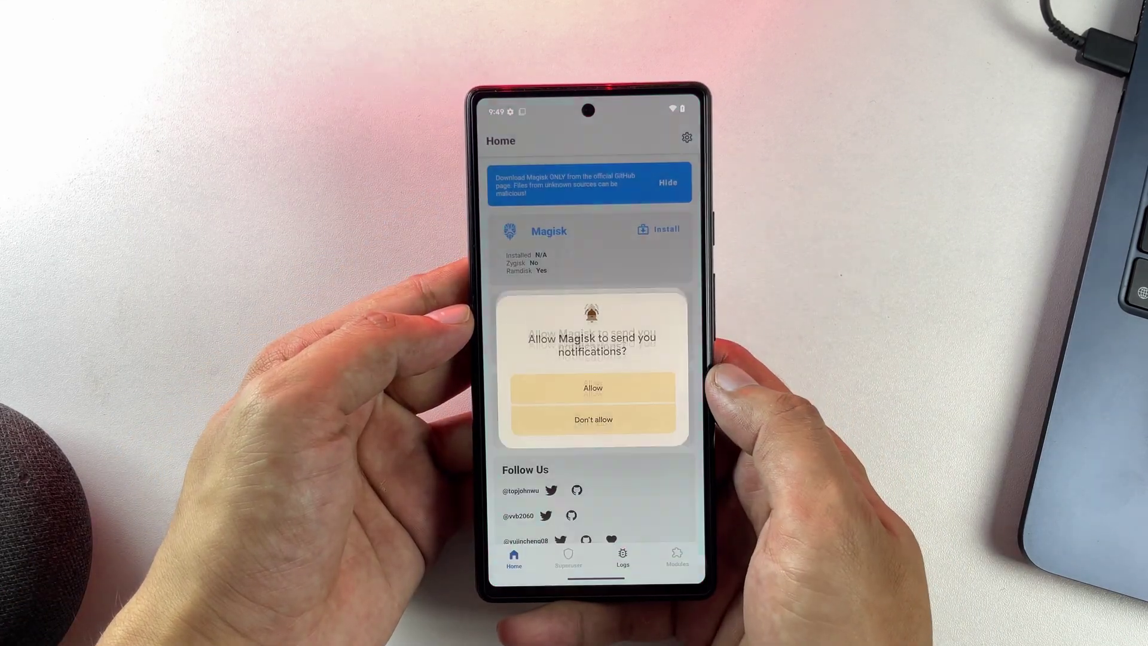
pyautogui.click(592, 367)
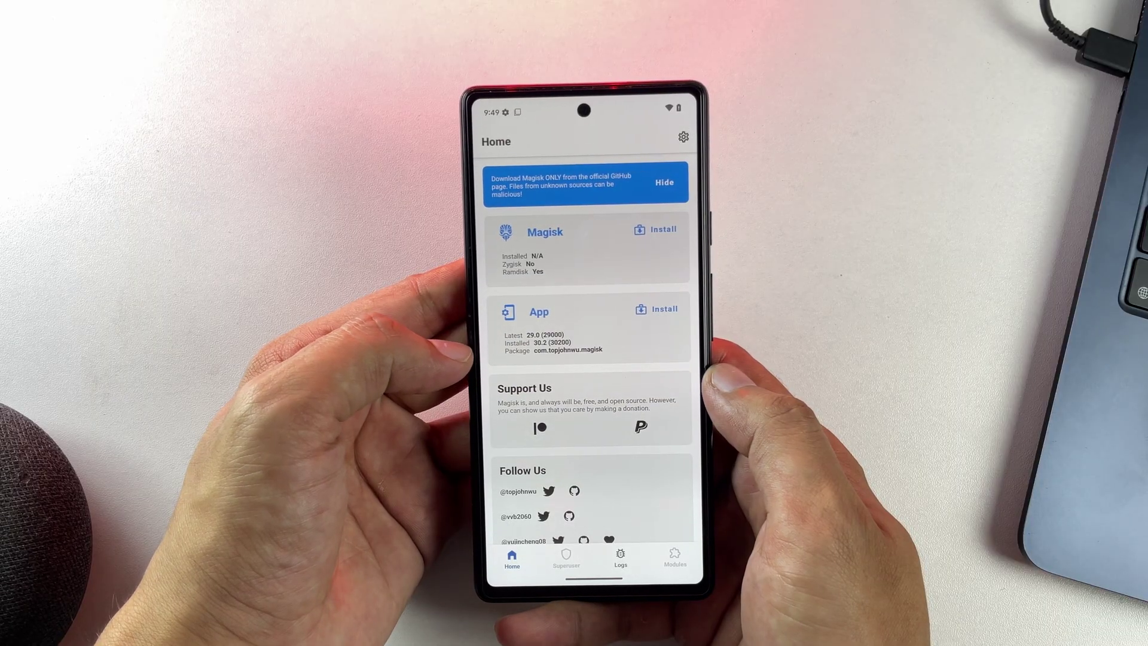
pyautogui.click(628, 225)
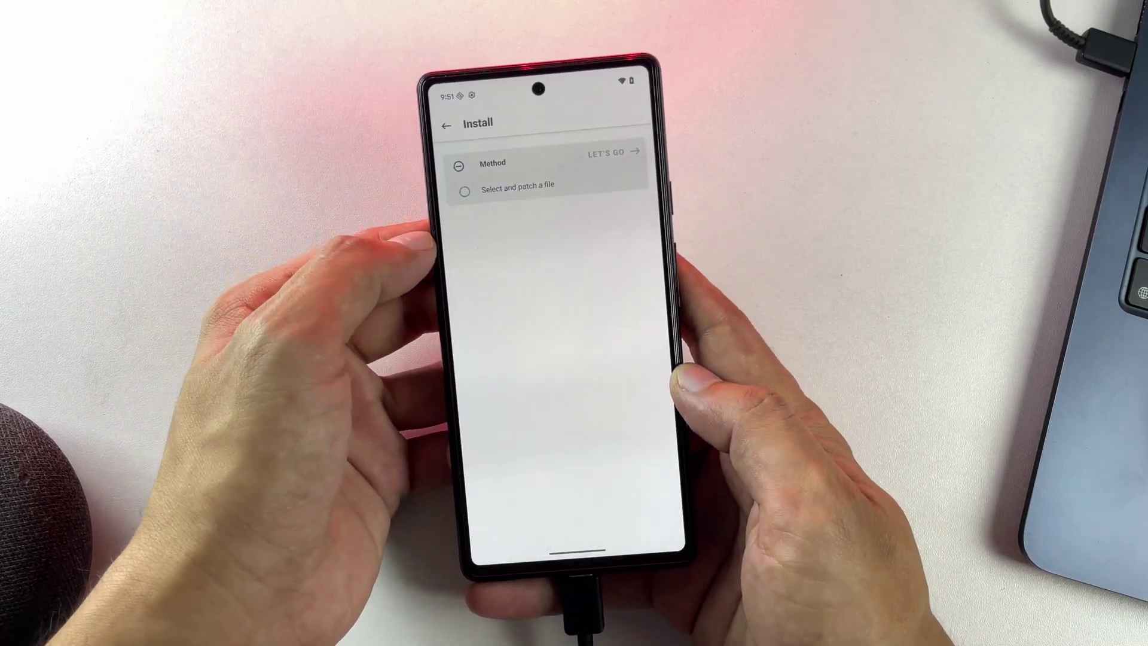
pyautogui.click(508, 186)
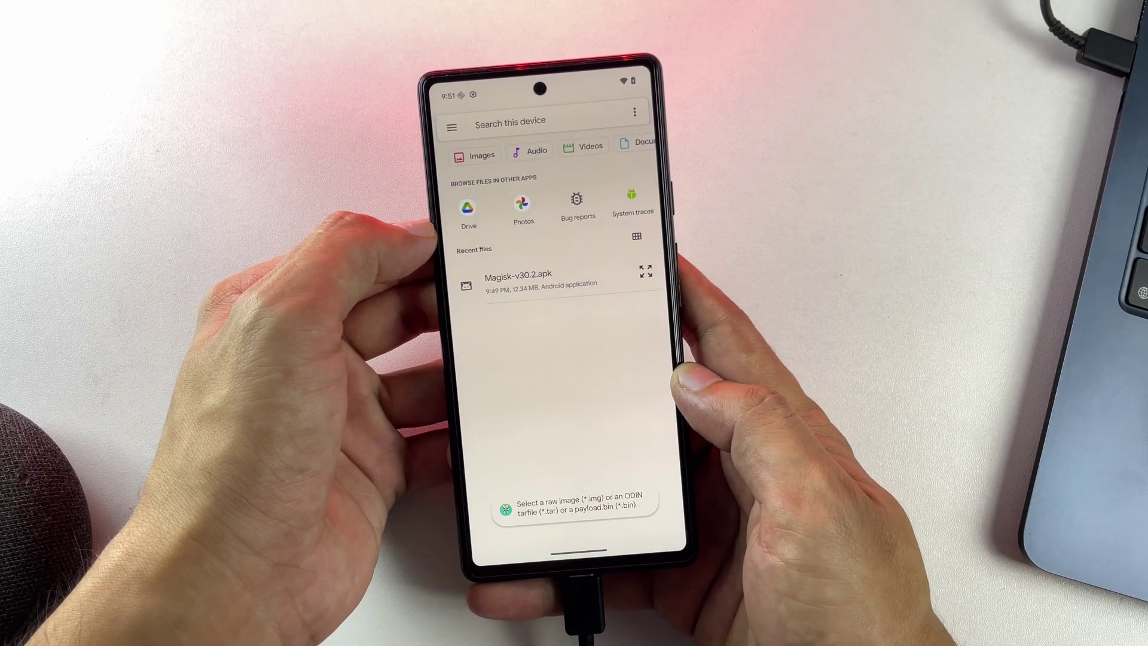
pyautogui.click(452, 128)
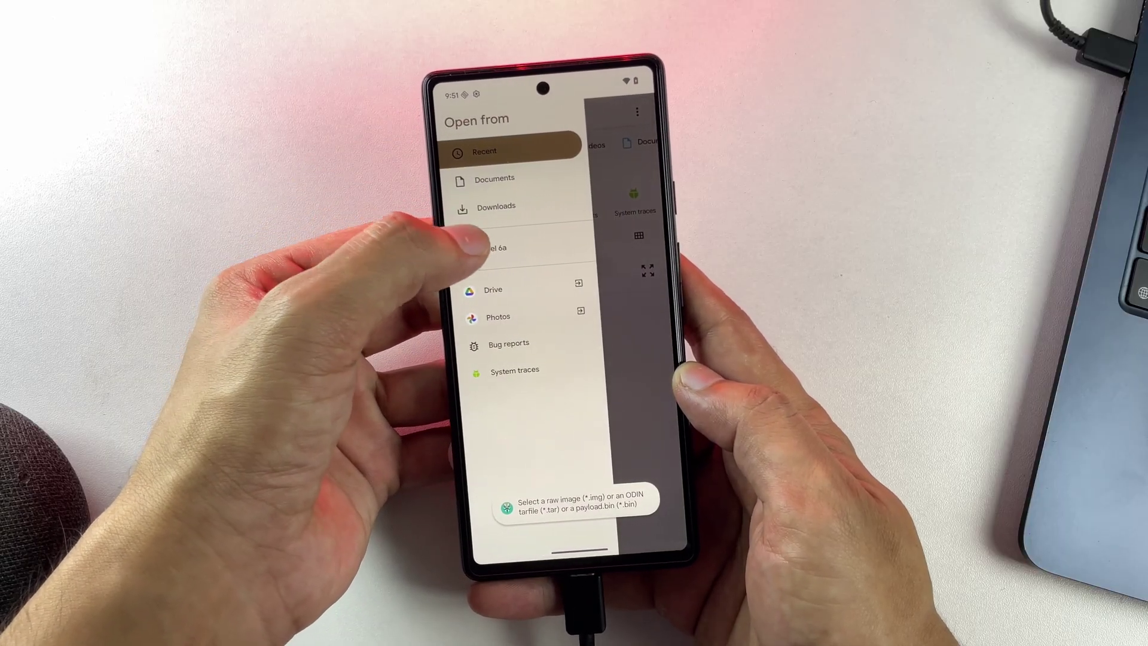
pyautogui.click(478, 246)
pyautogui.scroll(-3, 538, 299)
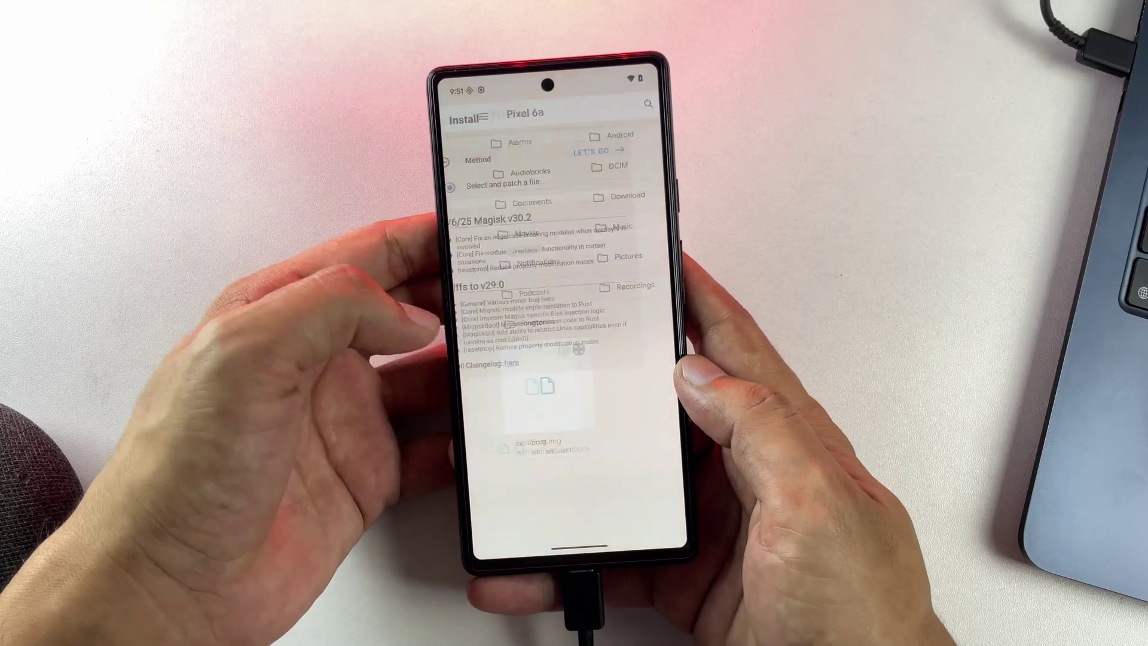
pyautogui.click(592, 150)
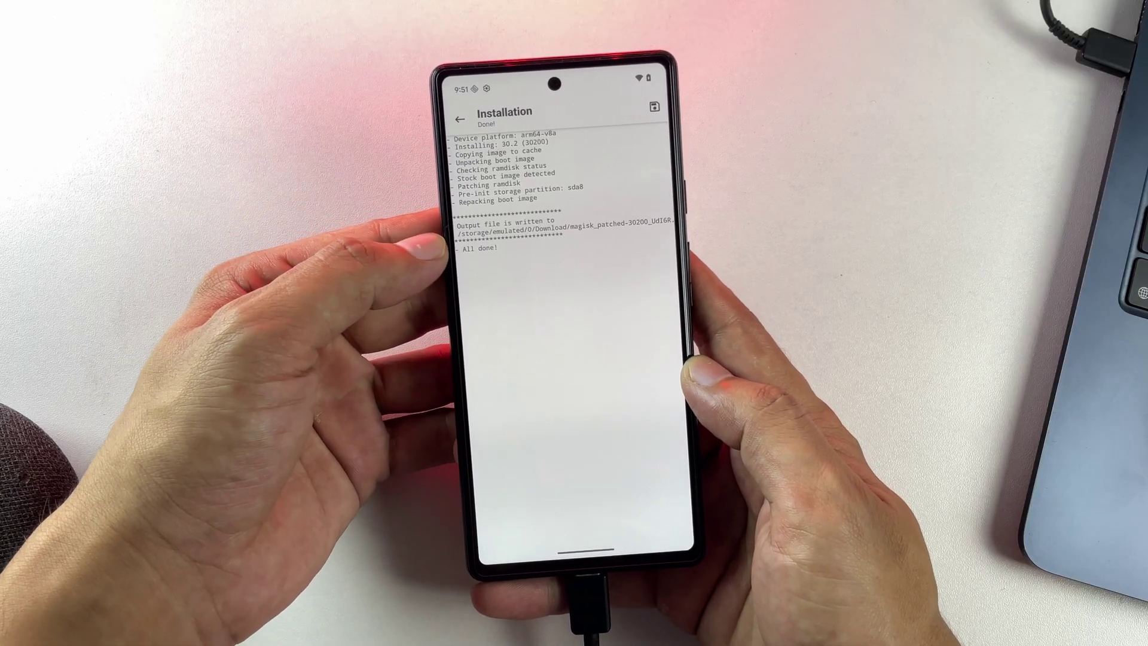
# Open Files by Google and browse Internal storage to the Download folder holding the magisk_patched image.
pyautogui.moveTo(598, 547); pyautogui.dragTo(616, 473)
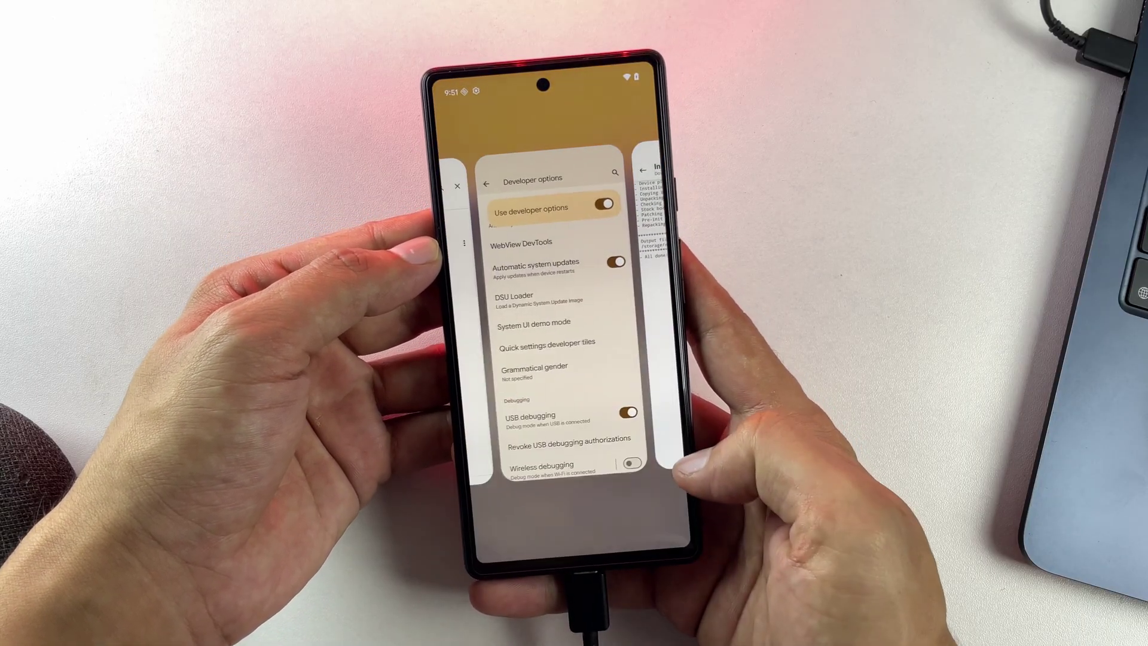
pyautogui.moveTo(628, 538); pyautogui.dragTo(661, 457)
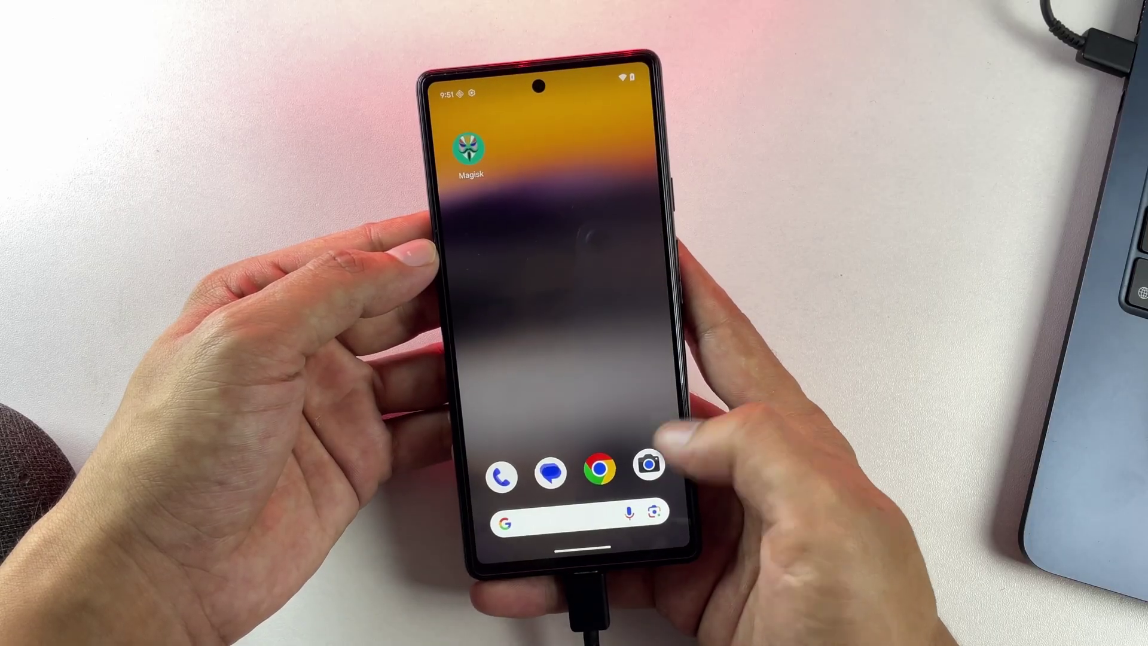
pyautogui.moveTo(634, 406); pyautogui.dragTo(621, 251)
pyautogui.click(559, 163)
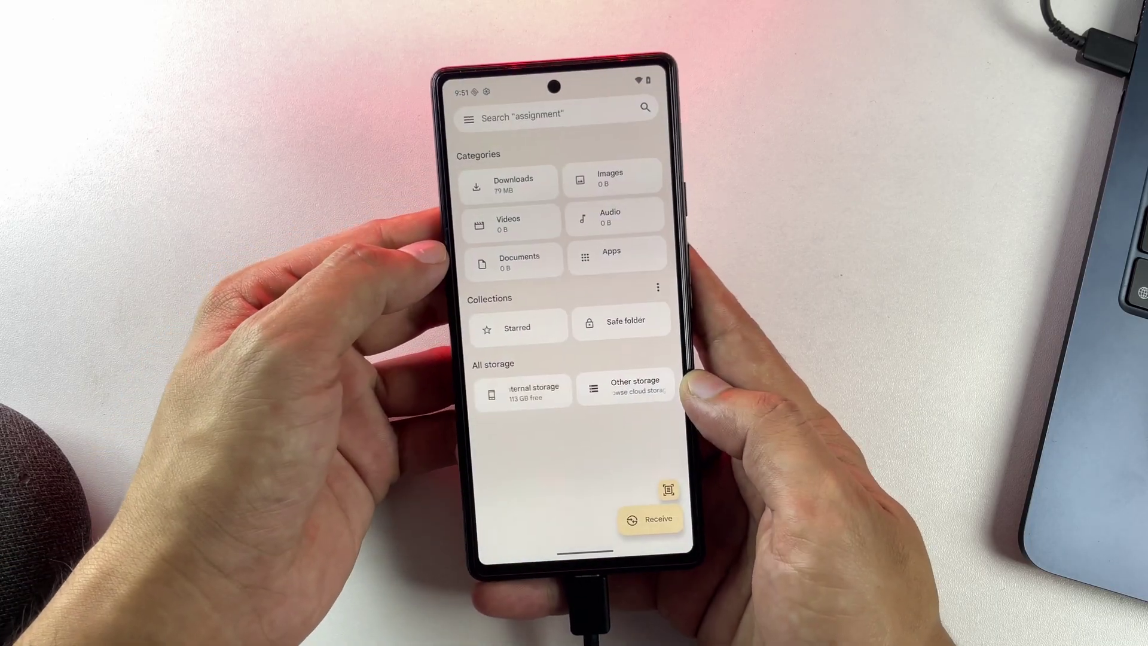
pyautogui.click(523, 391)
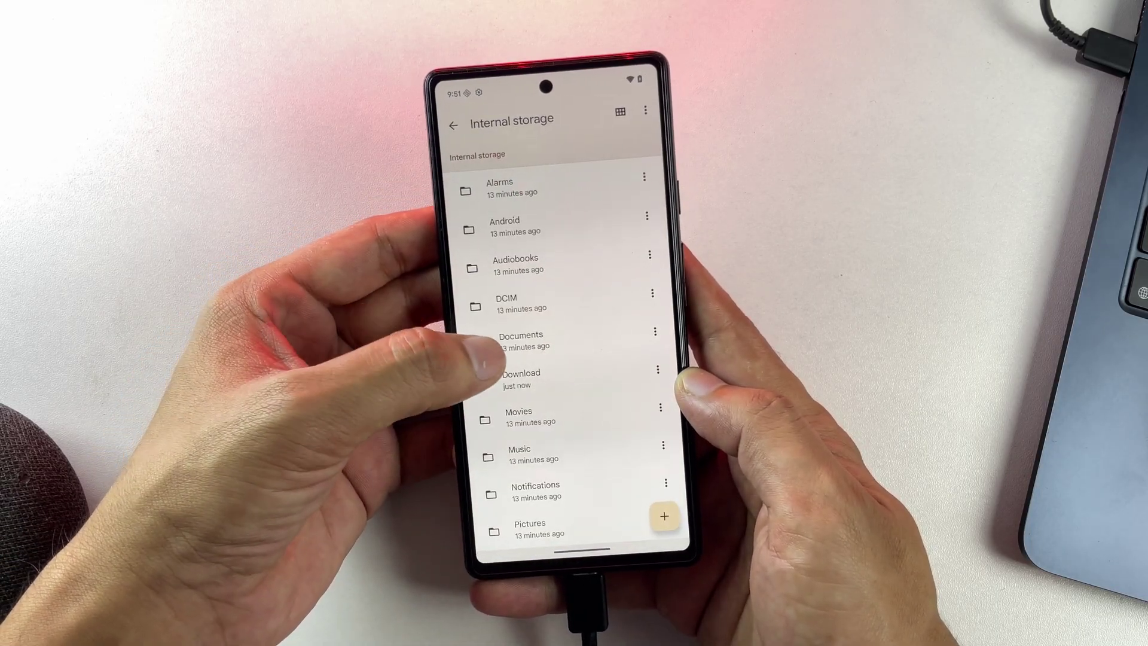
pyautogui.click(519, 378)
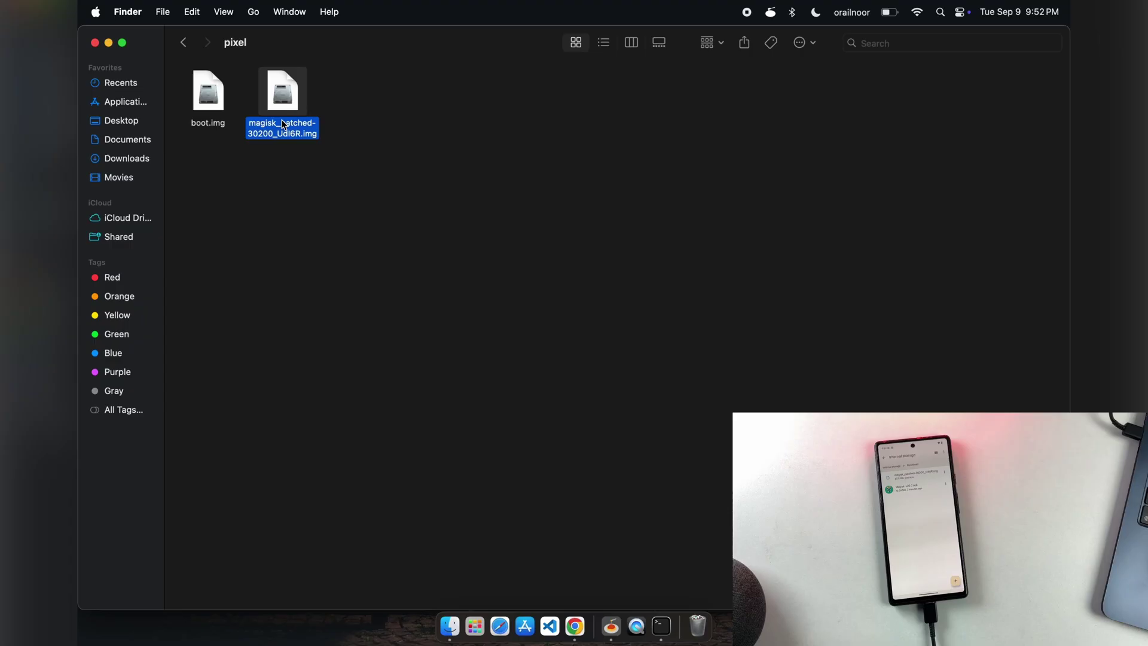
# Launch Terminal from Spotlight by searching 'ter'.
pyautogui.click(388, 234)
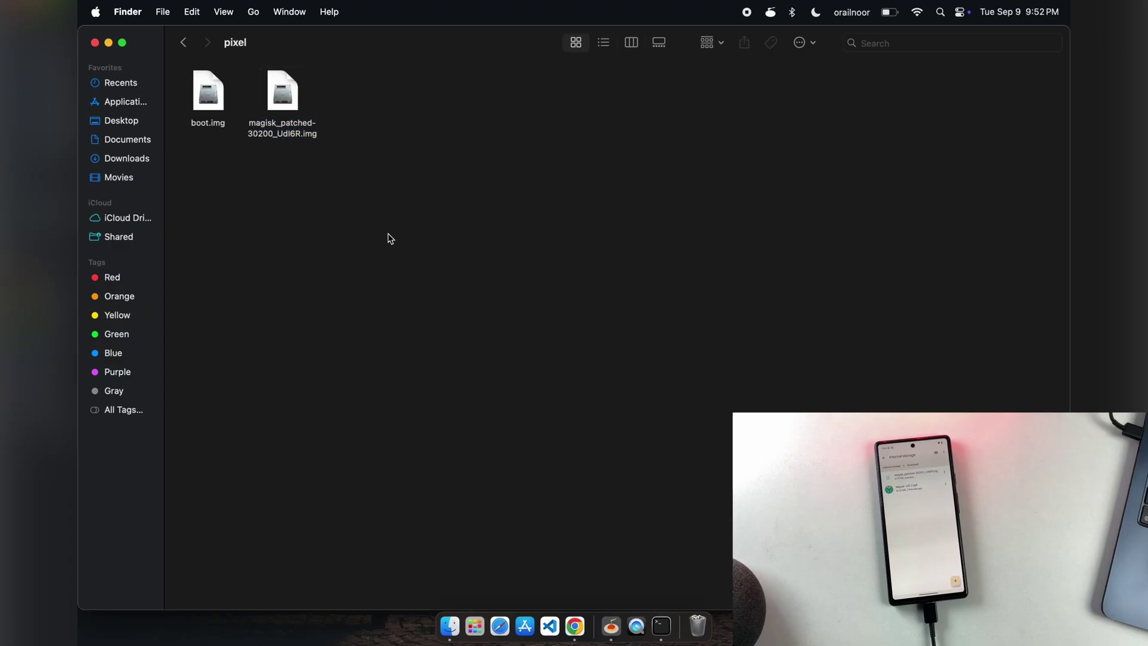
pyautogui.press('super+space')
pyautogui.write('ter')
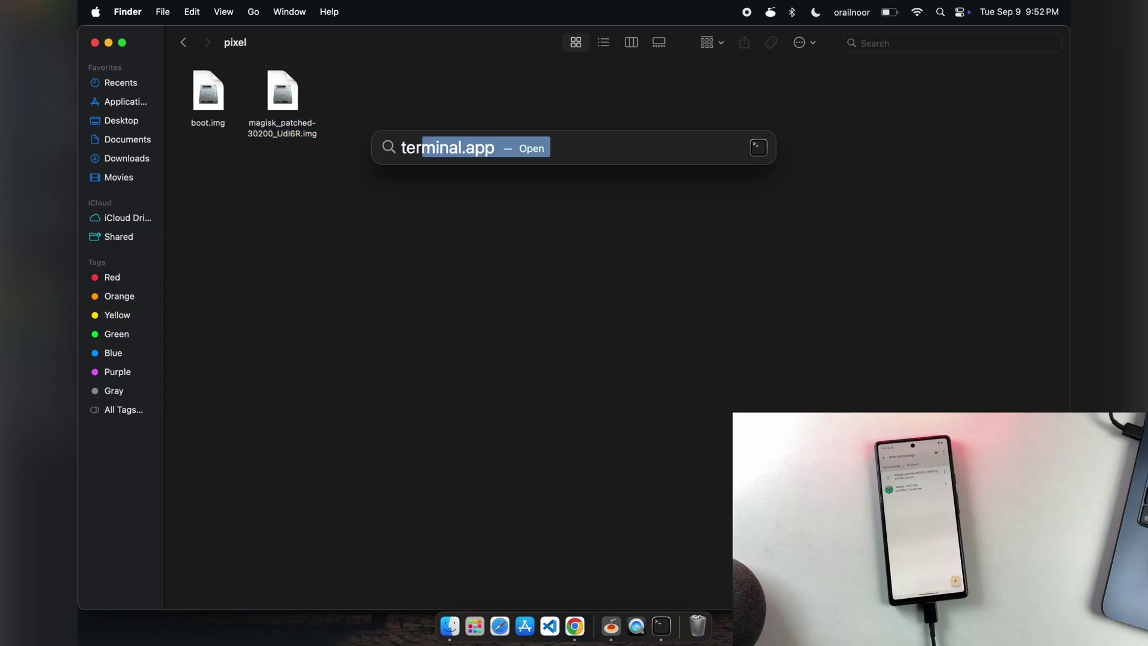
pyautogui.press('Return')
# Enlarge the Terminal window and font, then run adb reboot bootloader.
pyautogui.moveTo(458, 86); pyautogui.dragTo(349, 182)
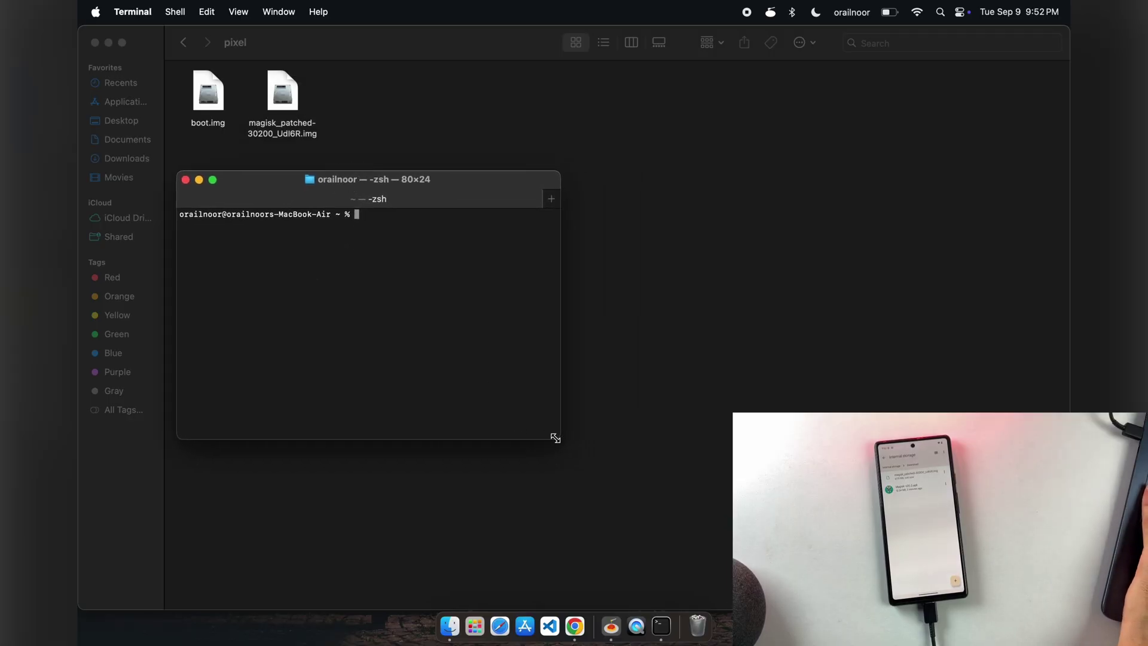
pyautogui.moveTo(555, 438); pyautogui.dragTo(583, 470)
pyautogui.press('super+equal')
pyautogui.press('super+equal')
pyautogui.press('super+equal')
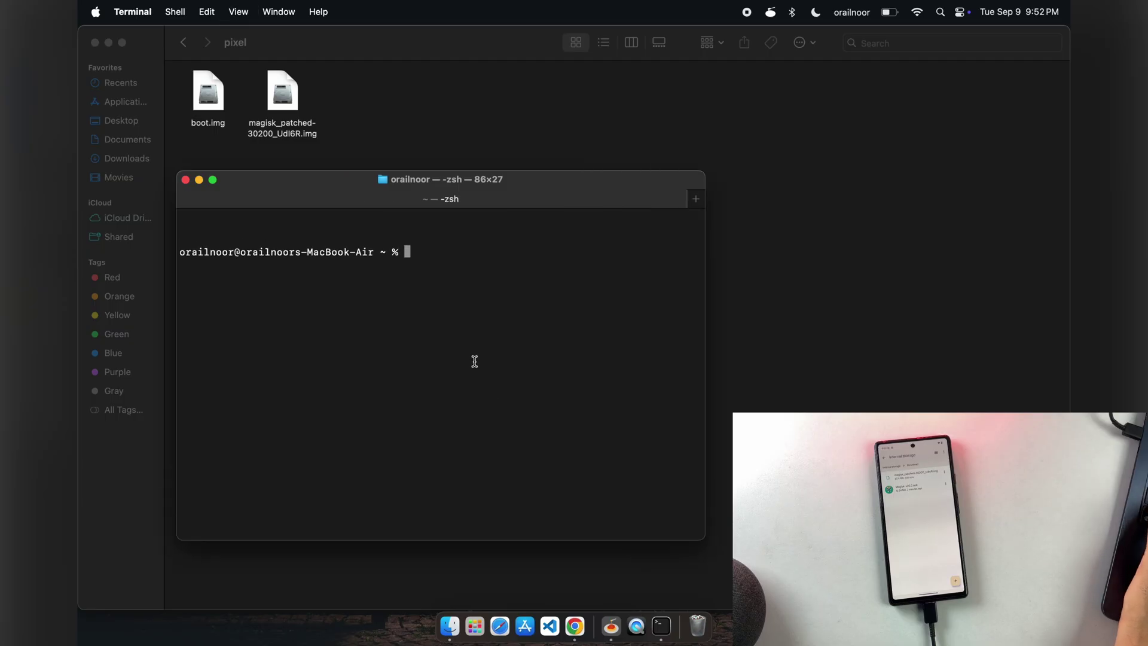
pyautogui.press('Return')
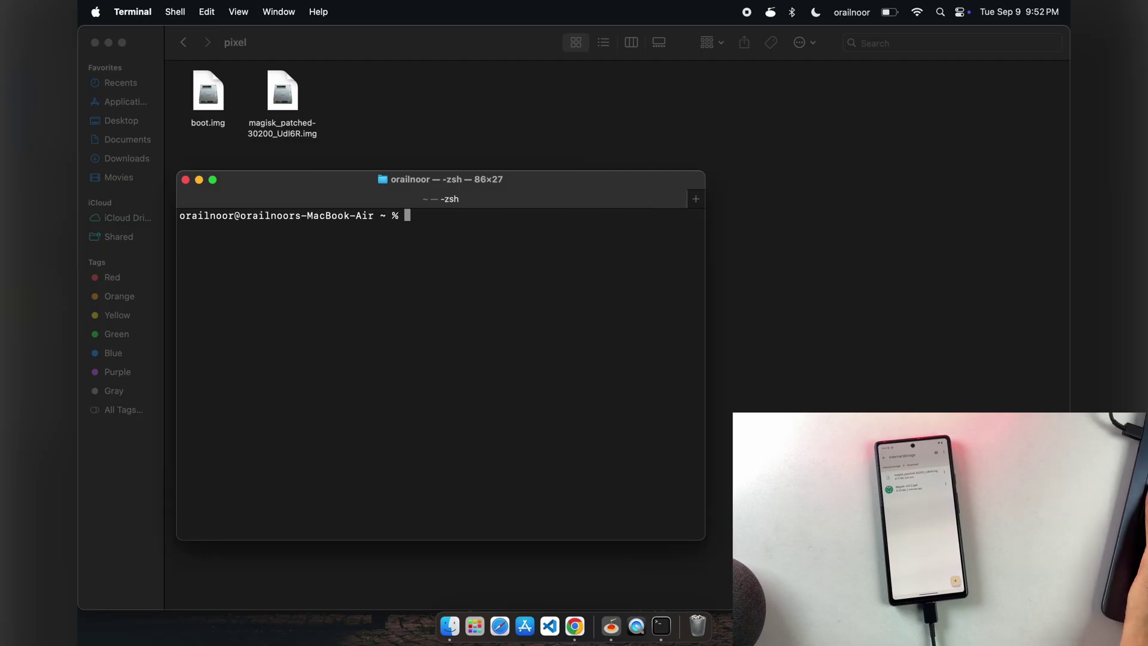
pyautogui.write('adb reboot bootloader')
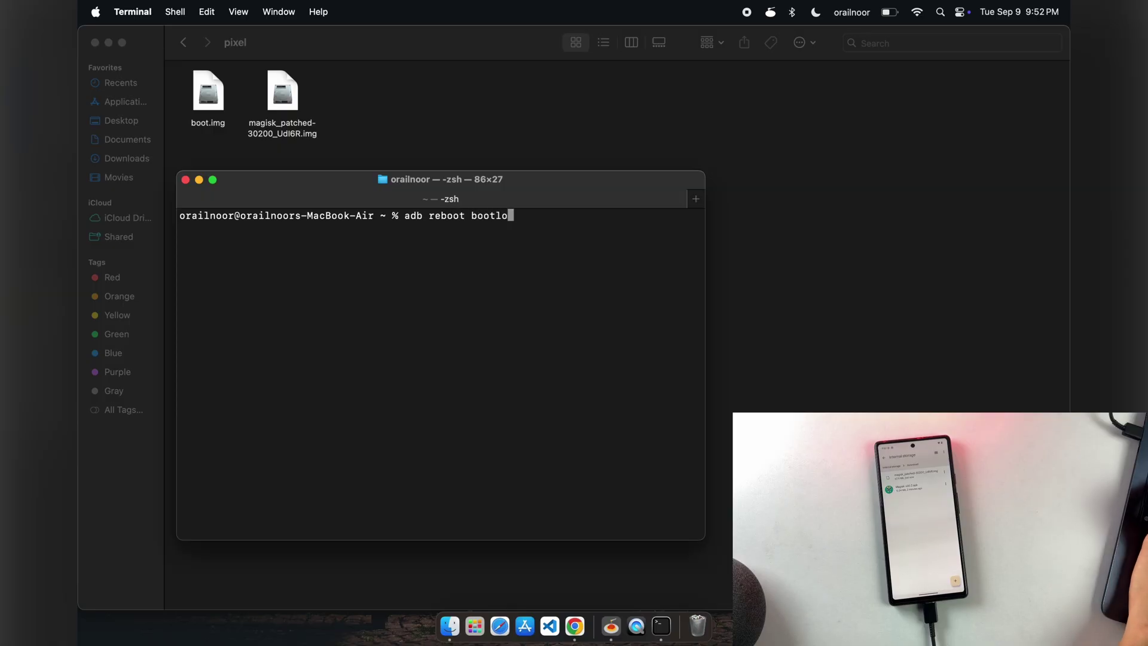
pyautogui.press('Return')
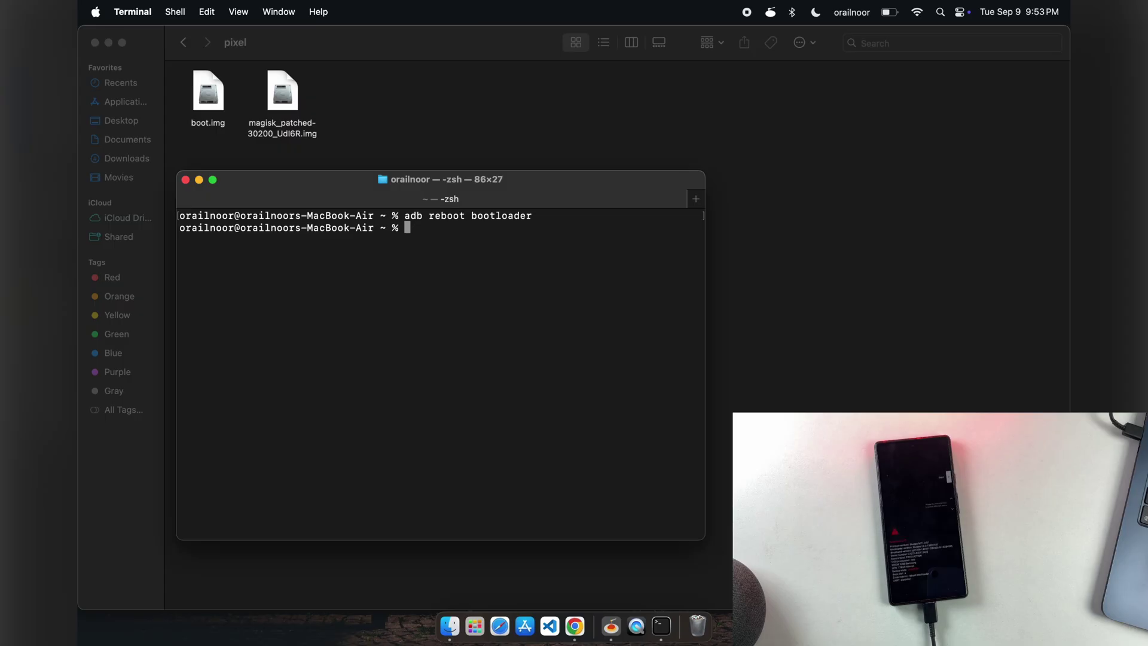
# Run fastboot getvar all, highlight the slot-suffixes and slot-count:2 lines, then clear the output.
pyautogui.write('astboot getvar all')
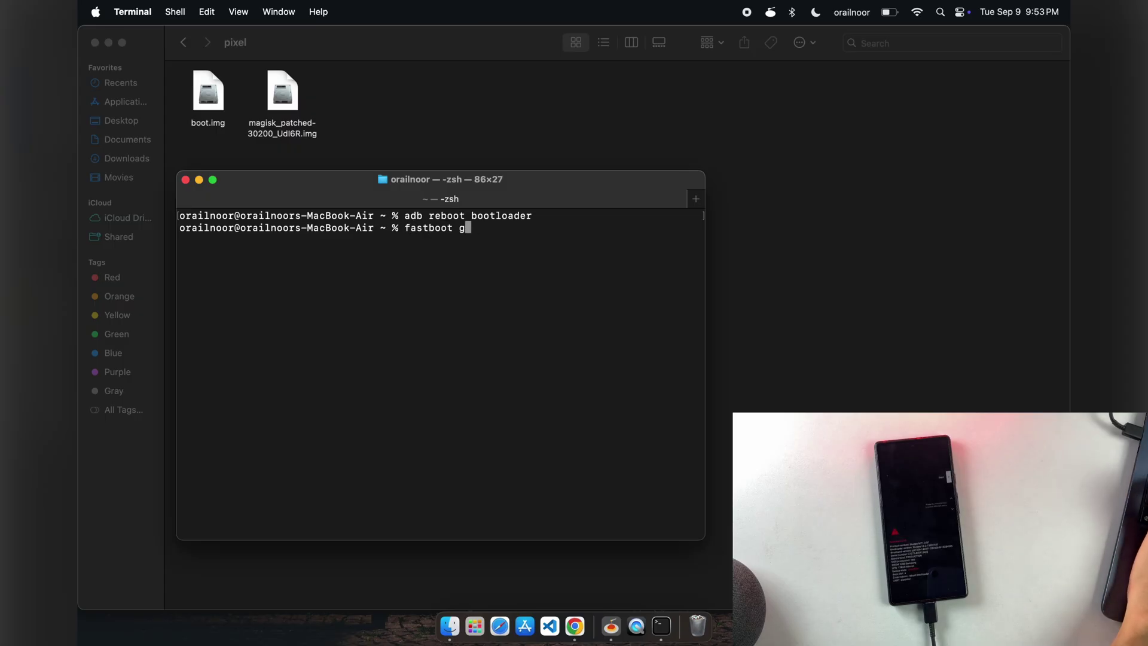
pyautogui.press('Return')
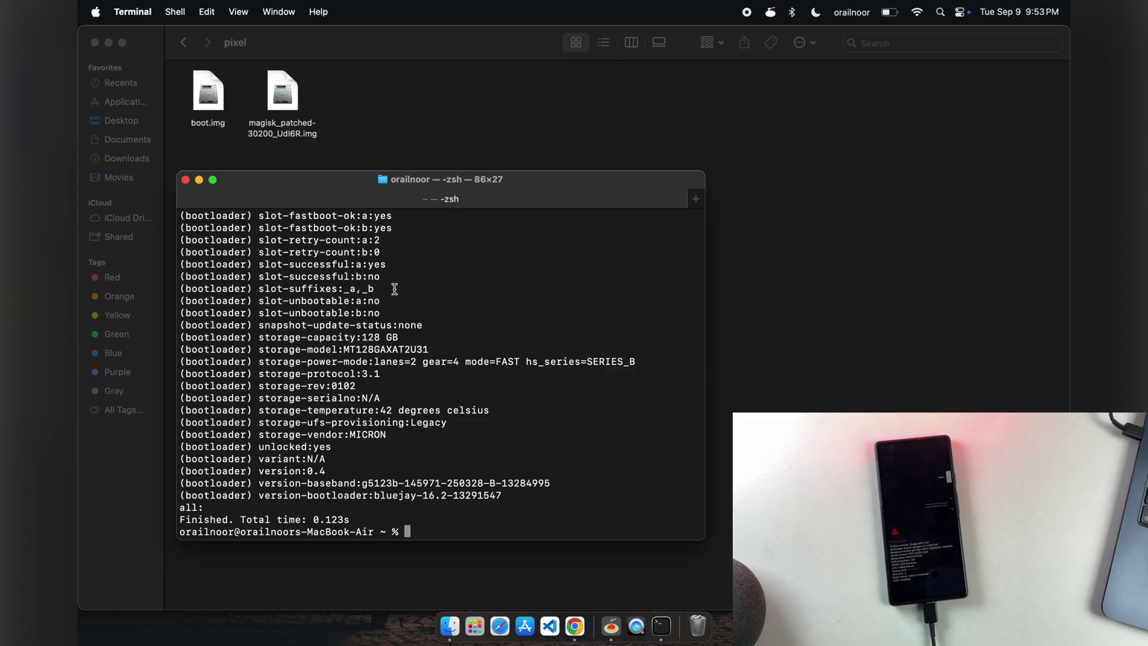
pyautogui.moveTo(372, 286); pyautogui.dragTo(192, 282)
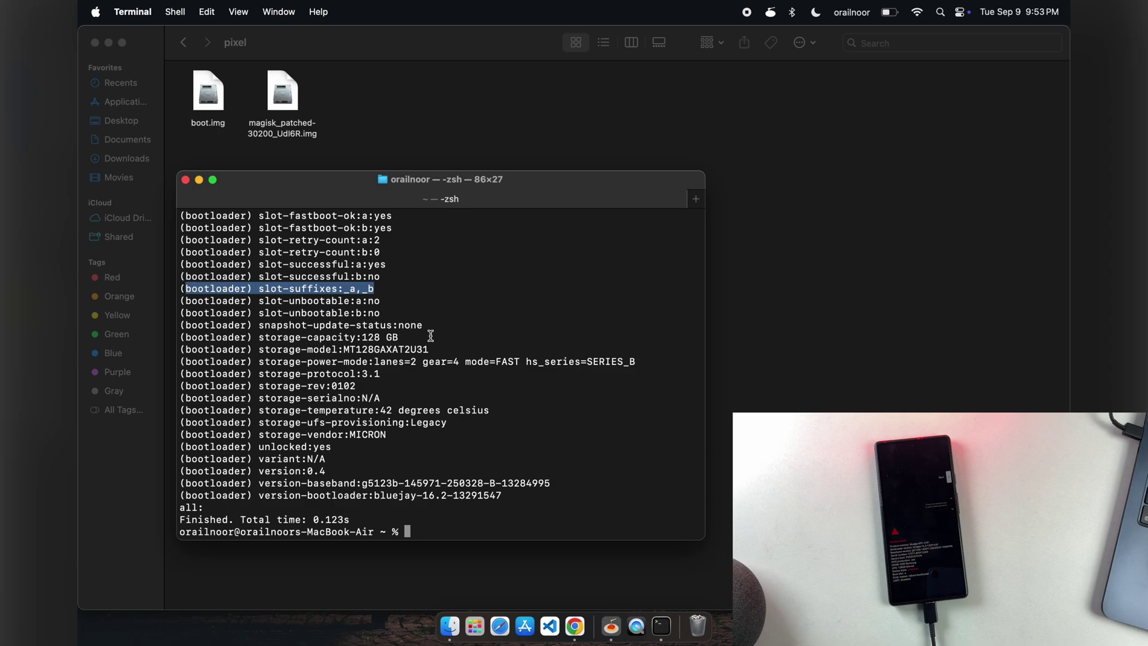
pyautogui.scroll(5, 443, 329)
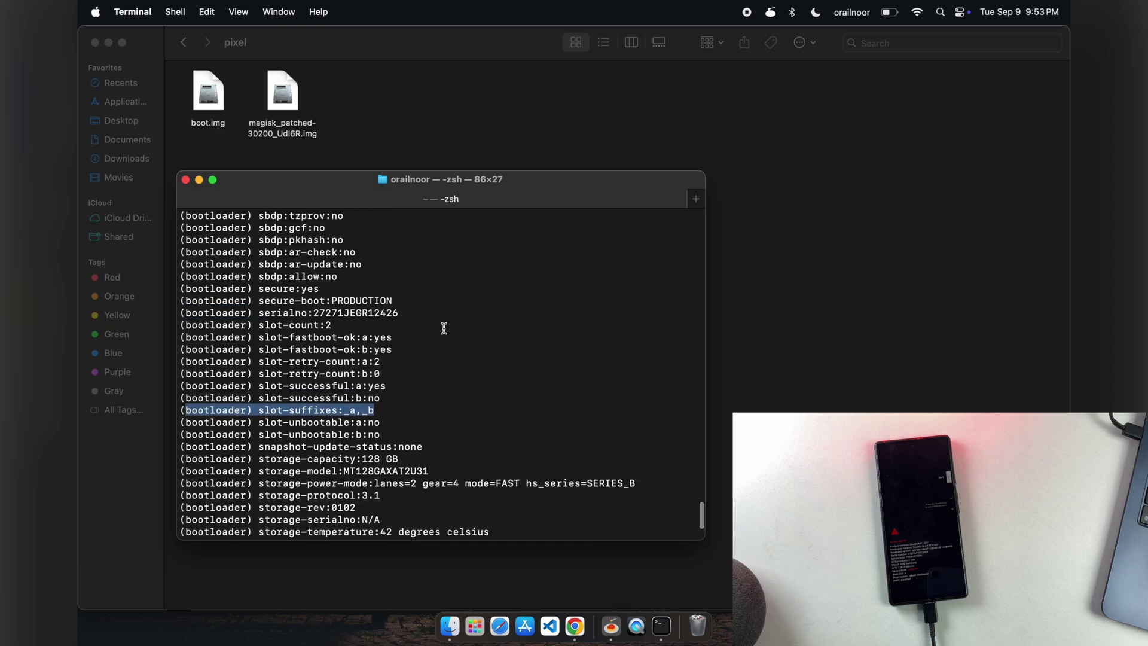
pyautogui.click(417, 344)
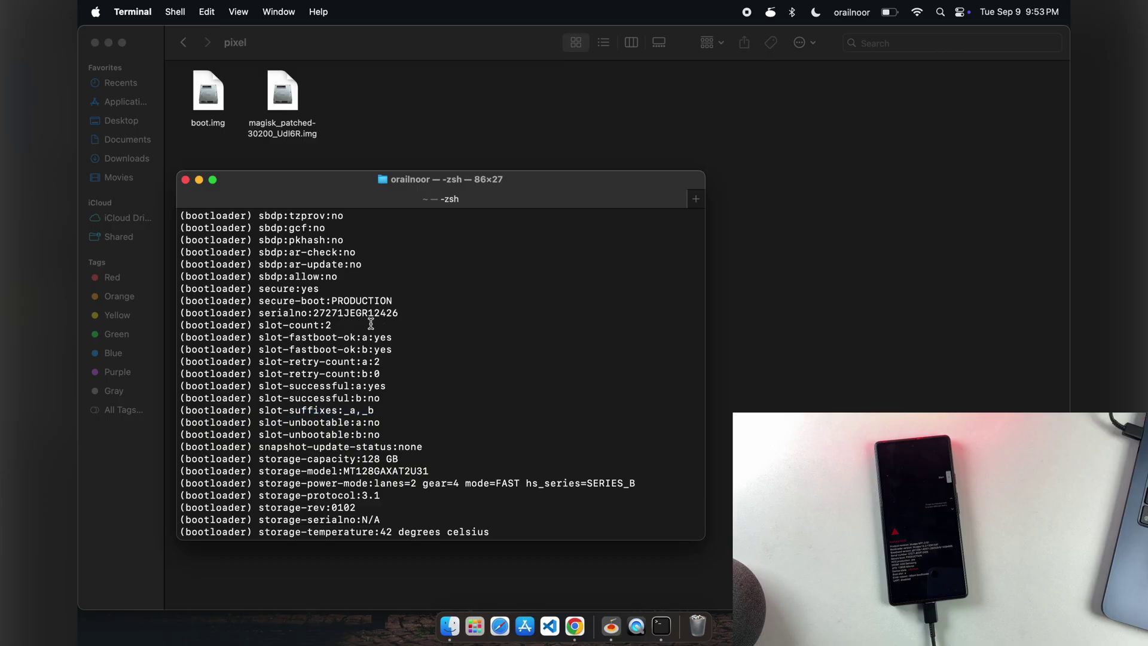
pyautogui.moveTo(367, 323); pyautogui.dragTo(178, 324)
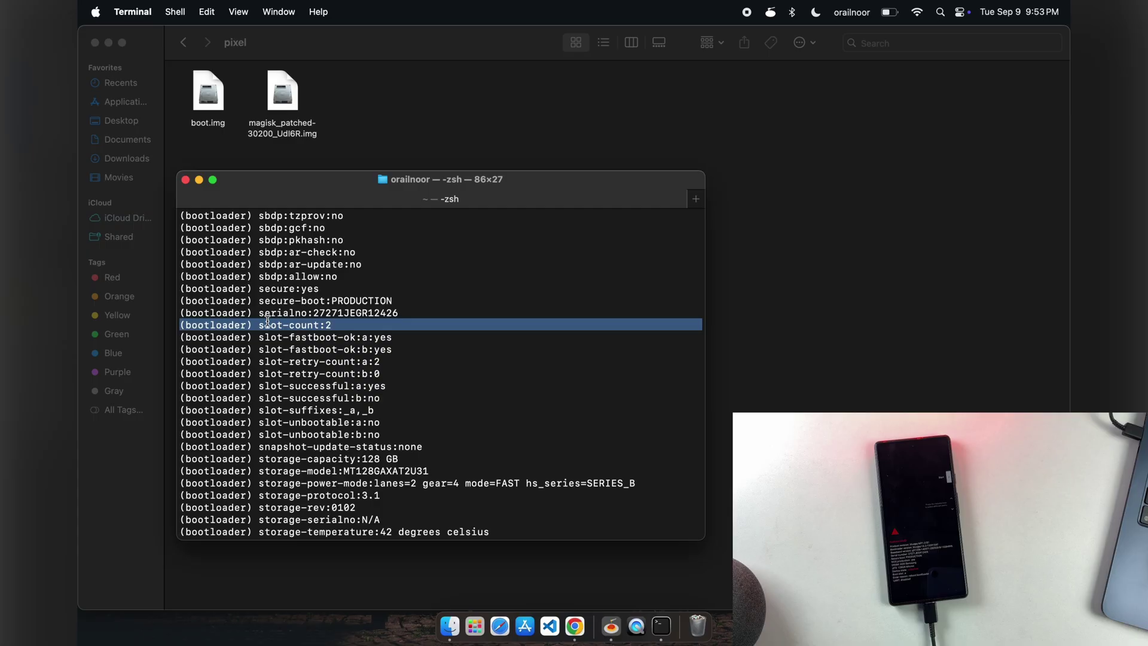
pyautogui.scroll(-5, 502, 349)
pyautogui.press('cmd+k')
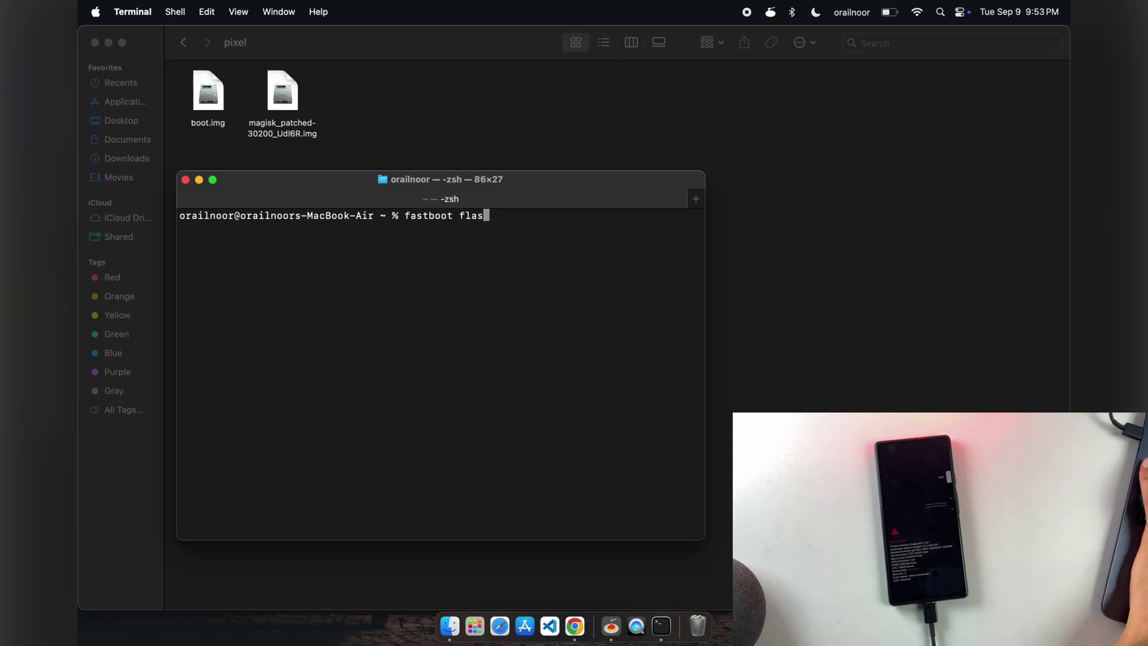
# Flash the dragged-in magisk_patched image to boot_a with fastboot flash boot_a.
pyautogui.write('h boot_a')
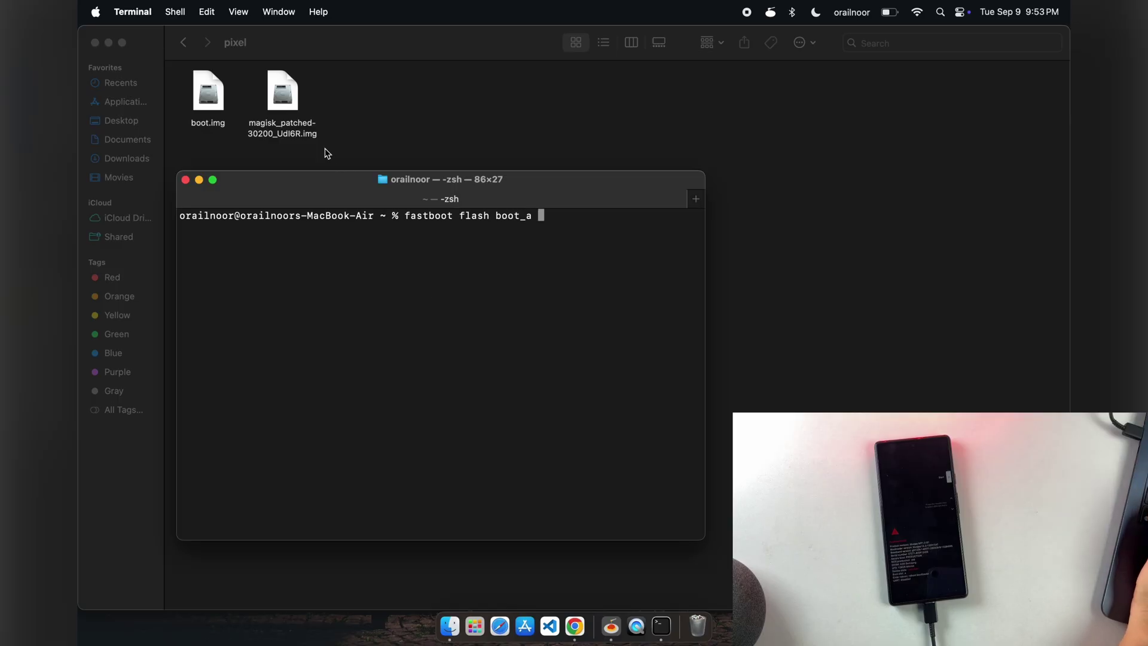
pyautogui.moveTo(297, 138); pyautogui.dragTo(466, 323)
pyautogui.press('Return')
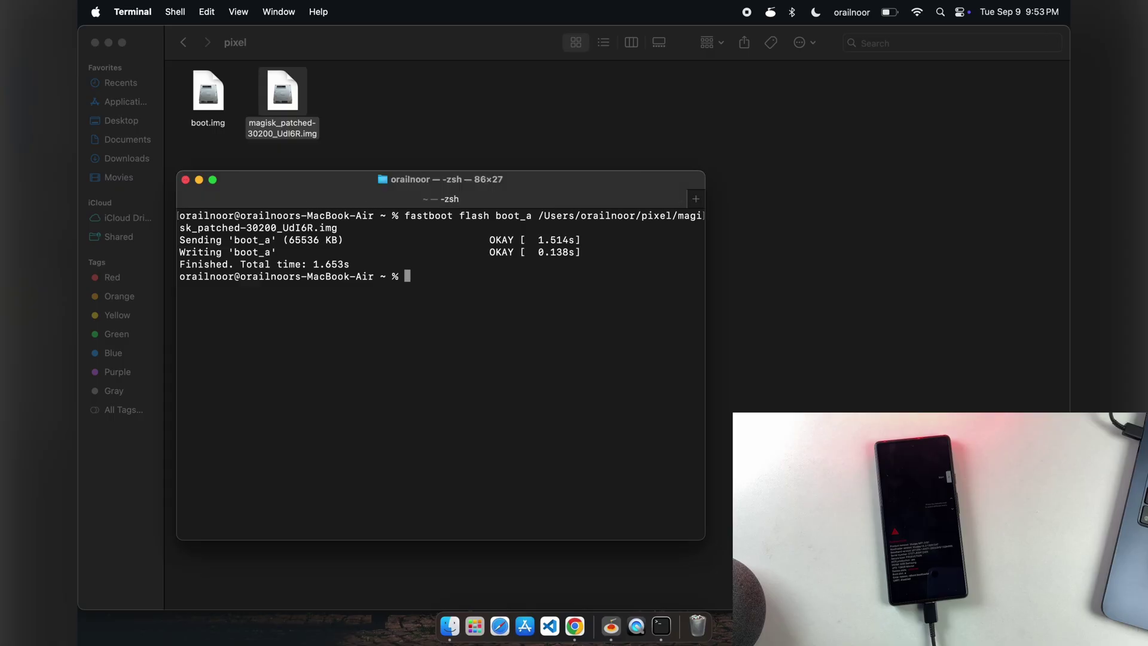
# Flash the same image to boot_b by editing the recalled command, then run fastboot reboot.
pyautogui.press('Up')
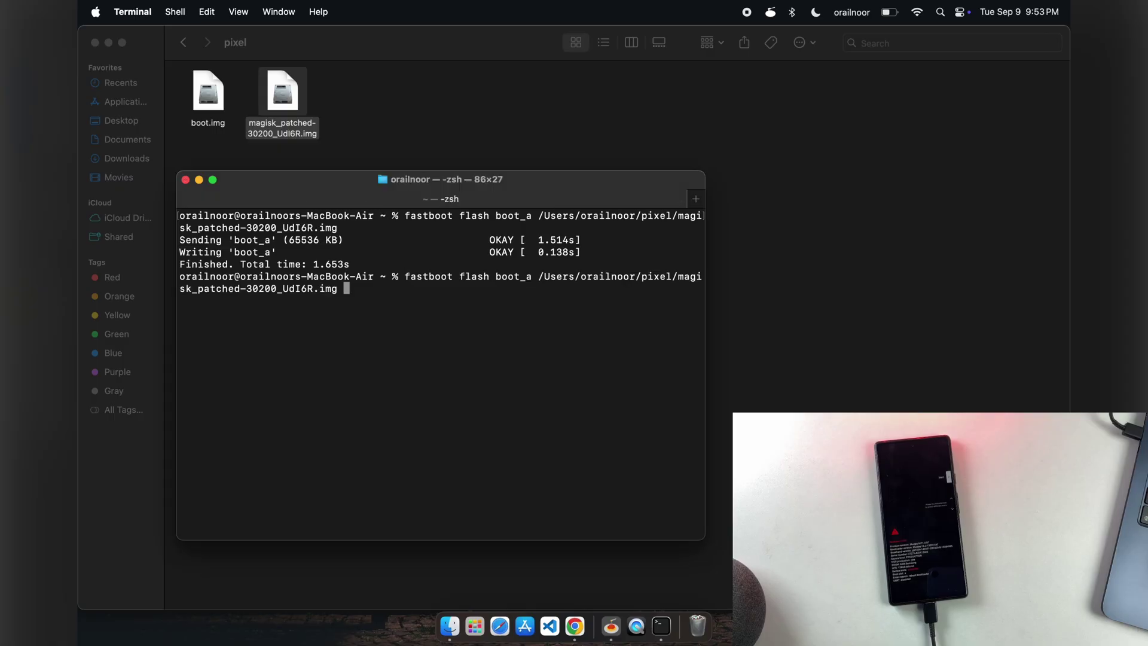
pyautogui.press('Left')
pyautogui.press('Left')
pyautogui.press('Left')
pyautogui.press('Left')
pyautogui.press('Left')
pyautogui.press('Left')
pyautogui.press('Left')
pyautogui.press('Left')
pyautogui.press('Left')
pyautogui.press('Left')
pyautogui.press('Left')
pyautogui.press('Left')
pyautogui.press('Left')
pyautogui.press('Left')
pyautogui.press('Left')
pyautogui.press('Left')
pyautogui.press('Left')
pyautogui.press('Left')
pyautogui.press('Left')
pyautogui.press('Left')
pyautogui.press('Left')
pyautogui.press('Left')
pyautogui.press('Left')
pyautogui.press('Left')
pyautogui.press('Left')
pyautogui.press('Left')
pyautogui.press('Left')
pyautogui.press('Left')
pyautogui.press('Left')
pyautogui.press('Left')
pyautogui.press('Left')
pyautogui.press('Left')
pyautogui.press('Left')
pyautogui.press('Left')
pyautogui.press('Left')
pyautogui.press('Left')
pyautogui.press('Left')
pyautogui.press('Left')
pyautogui.press('Left')
pyautogui.press('Left')
pyautogui.press('BackSpace')
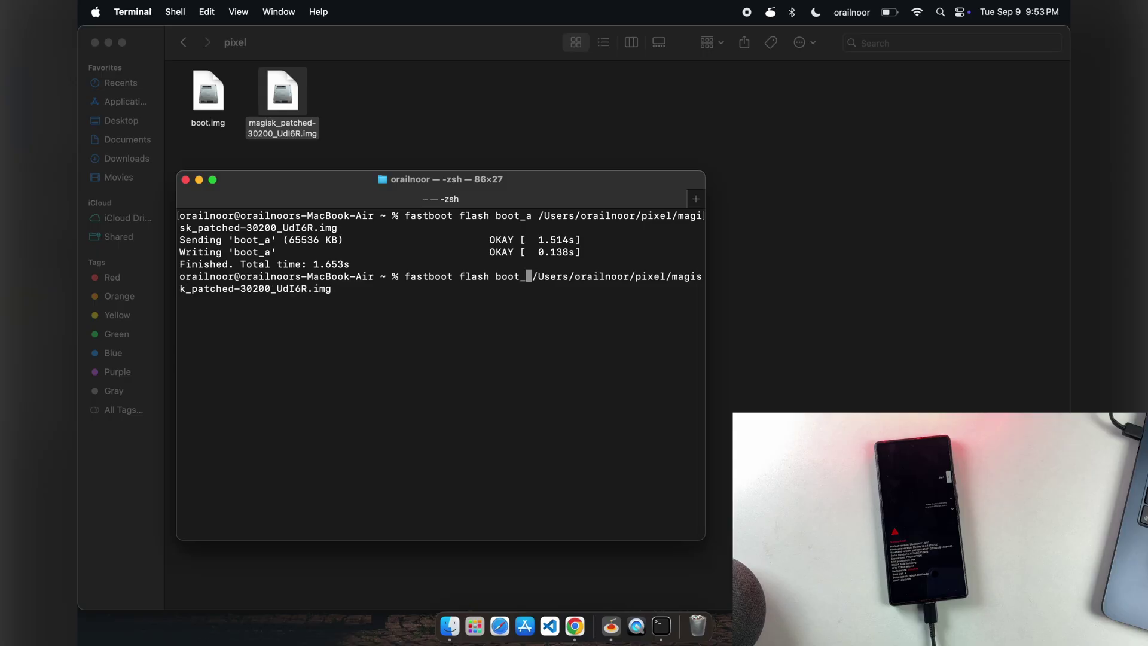
pyautogui.write('b')
pyautogui.press('Return')
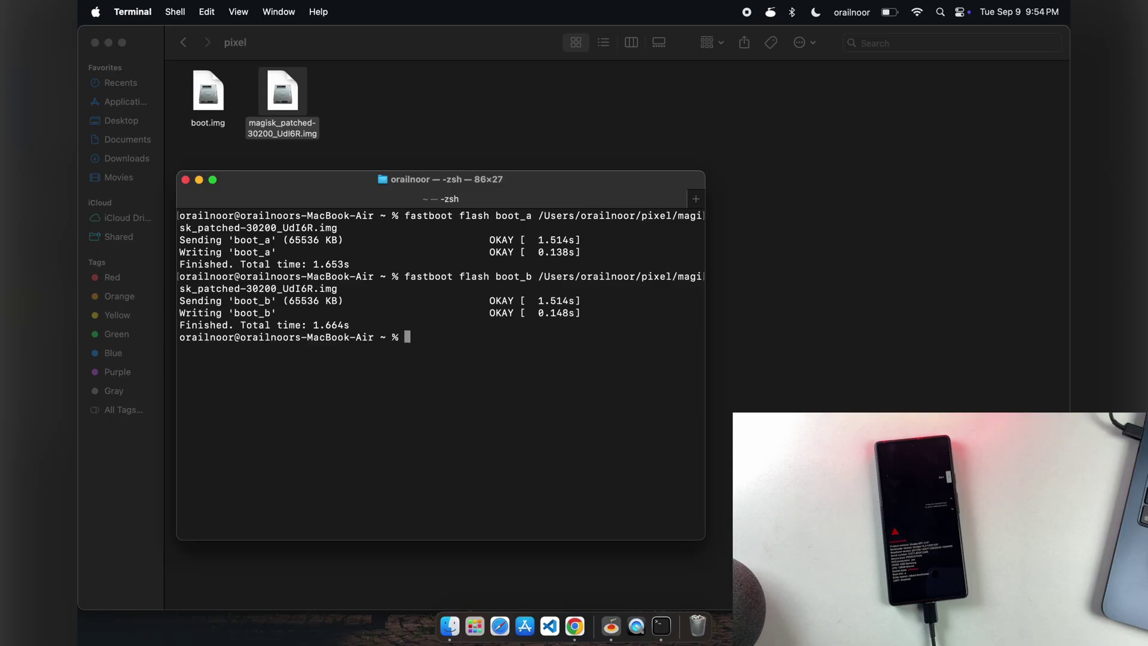
pyautogui.write('fastboot reboot')
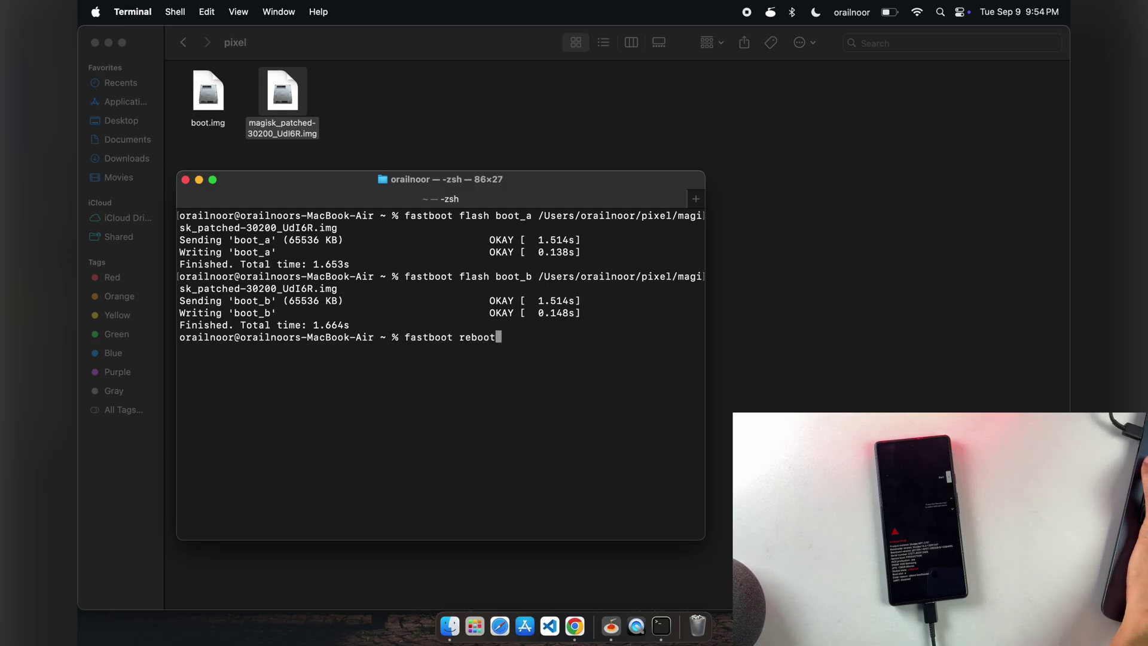
pyautogui.press('Return')
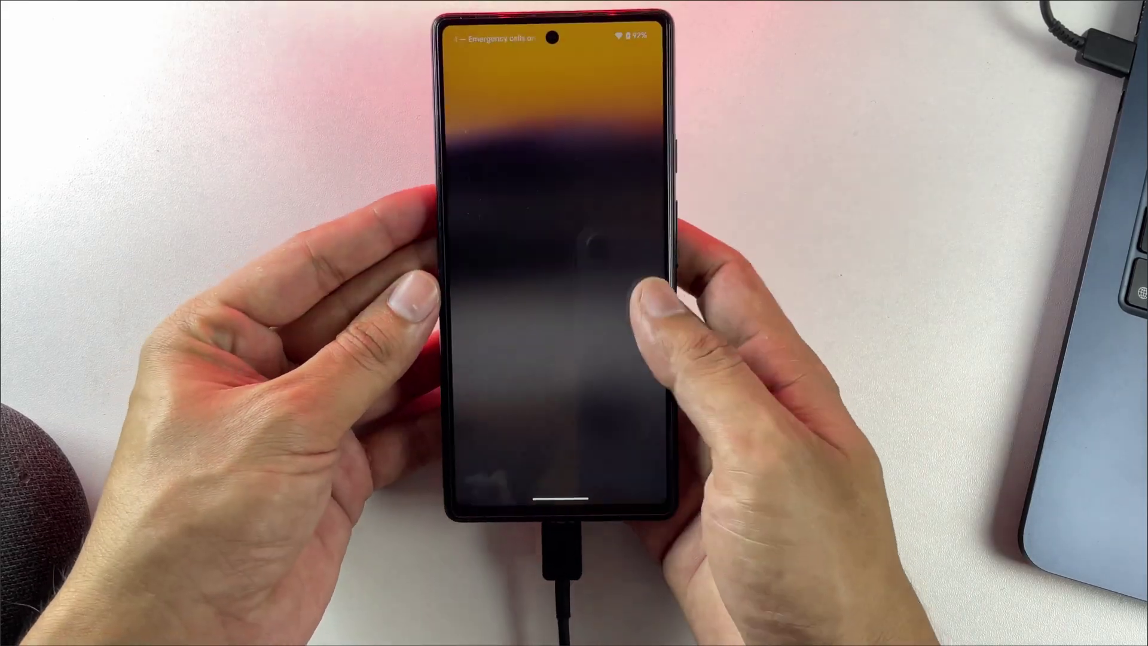
# After the reboot, open Magisk from the app drawer to confirm Magisk 30.2 is installed.
pyautogui.moveTo(598, 449); pyautogui.dragTo(598, 269)
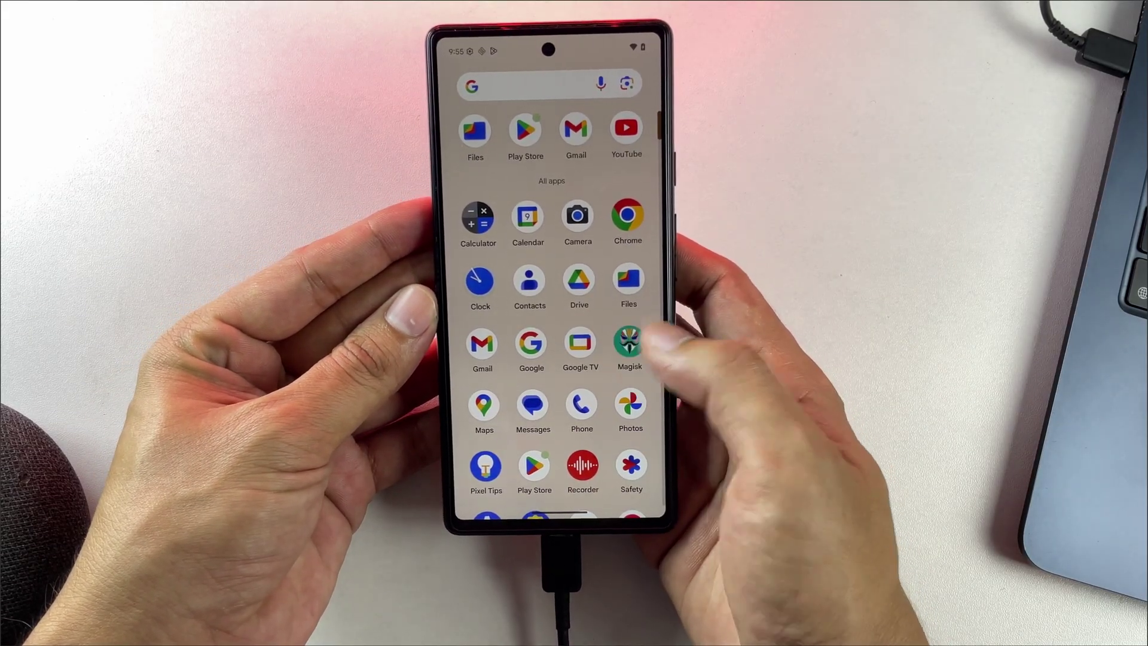
pyautogui.click(625, 333)
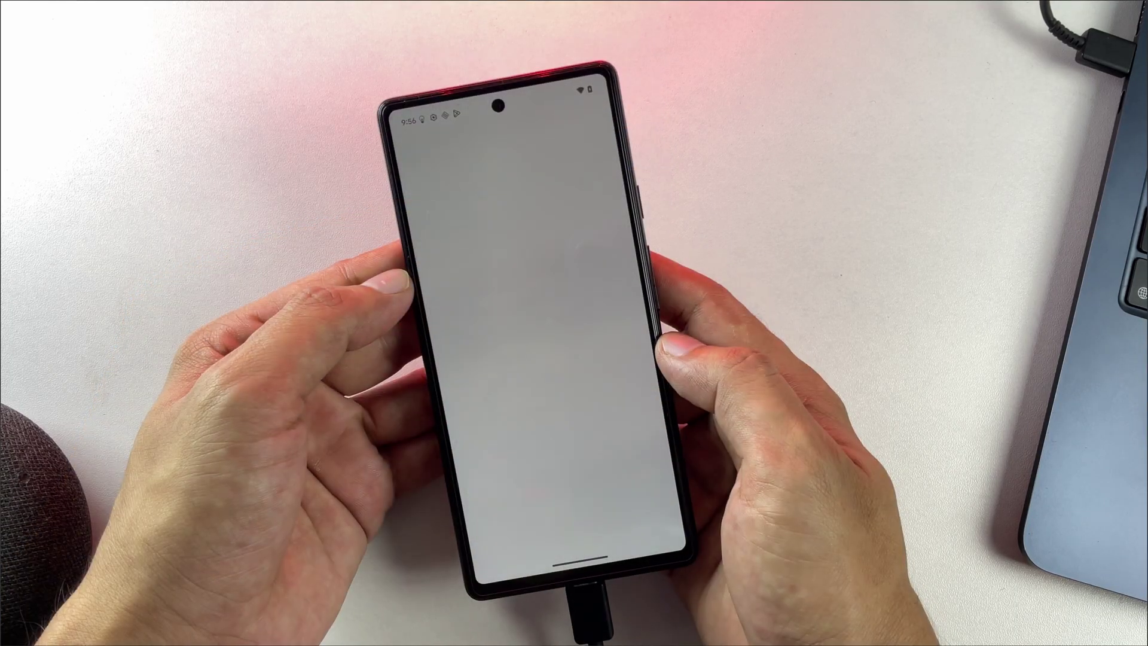
# Accept Root Checker's disclaimer, run Verify Root, and grant it superuser access.
pyautogui.click(586, 355)
pyautogui.click(618, 414)
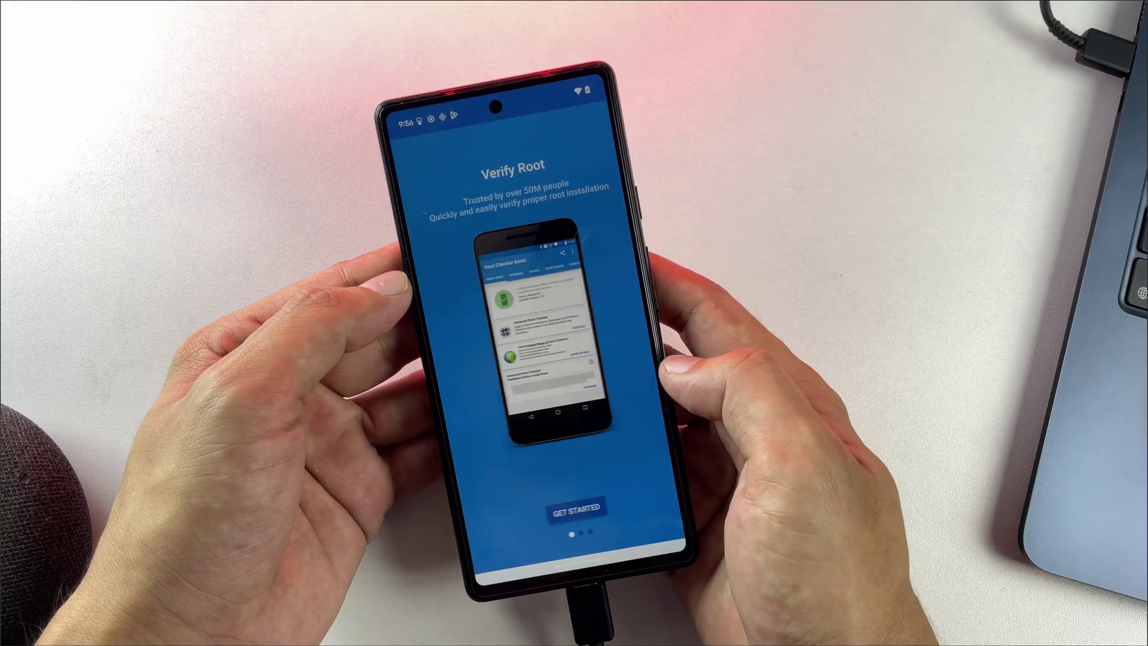
pyautogui.click(568, 508)
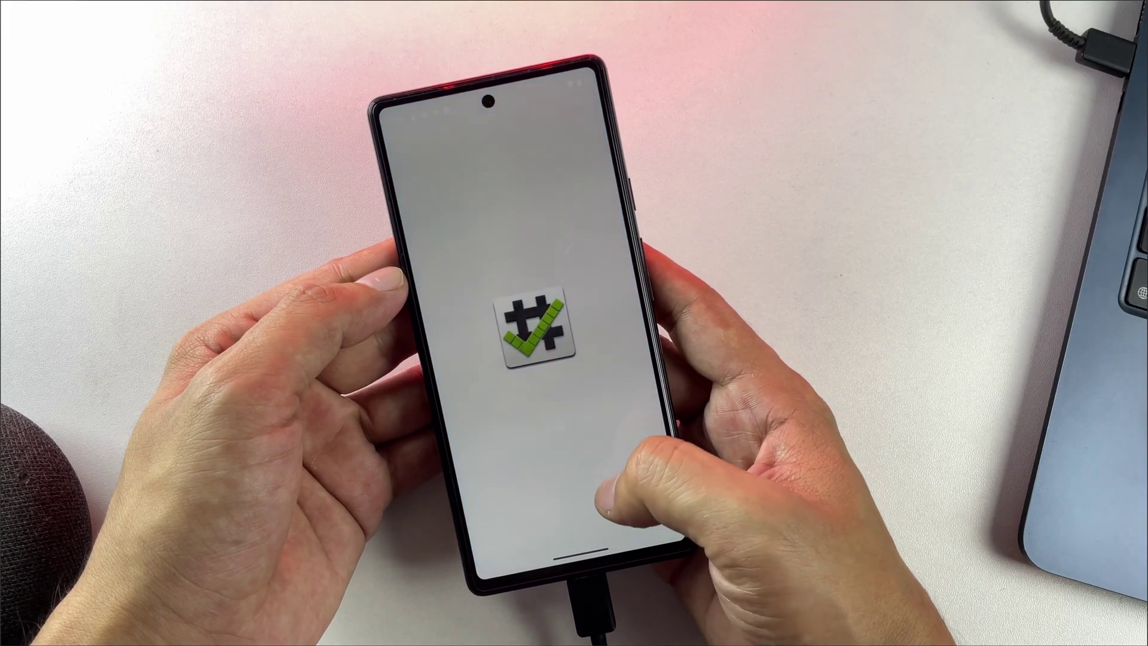
pyautogui.click(440, 224)
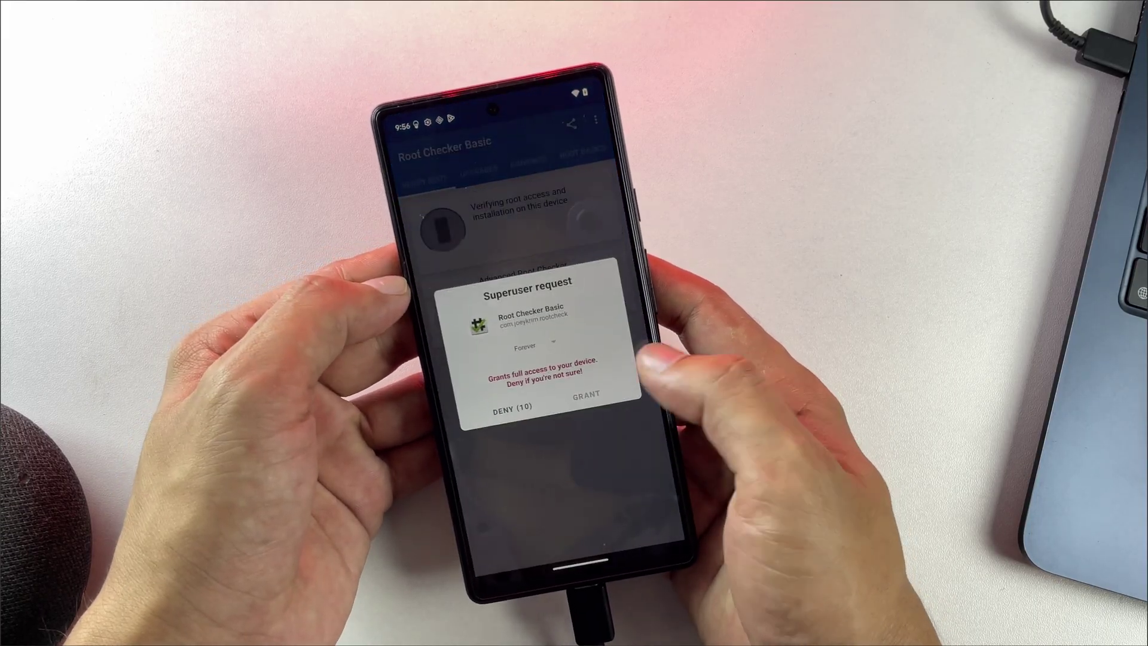
pyautogui.click(583, 395)
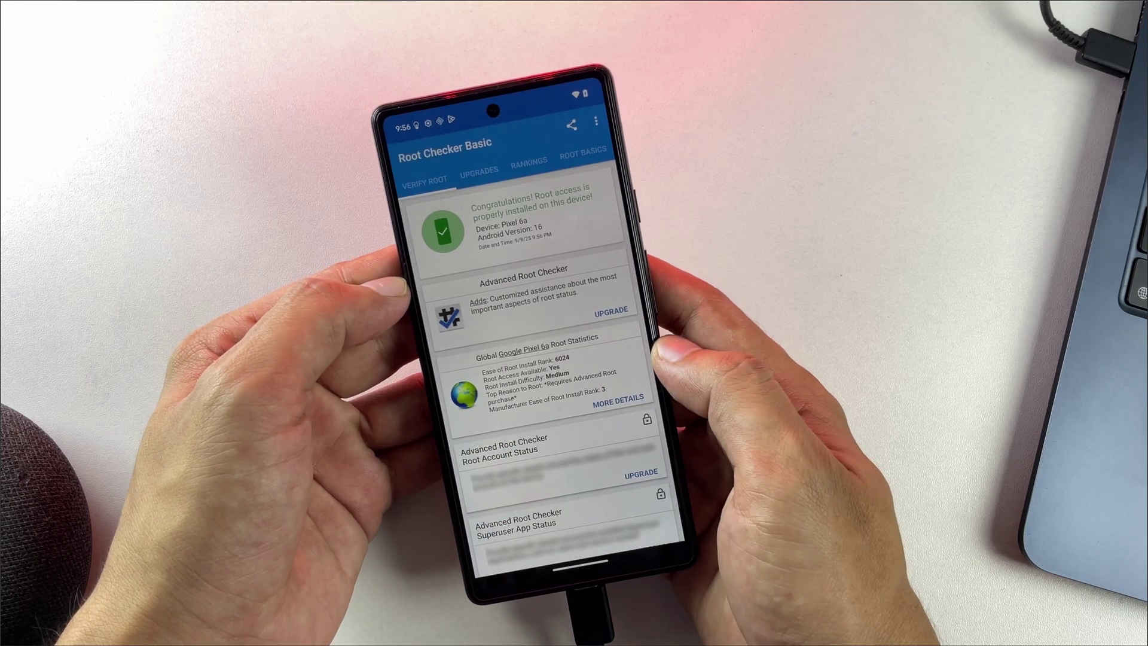